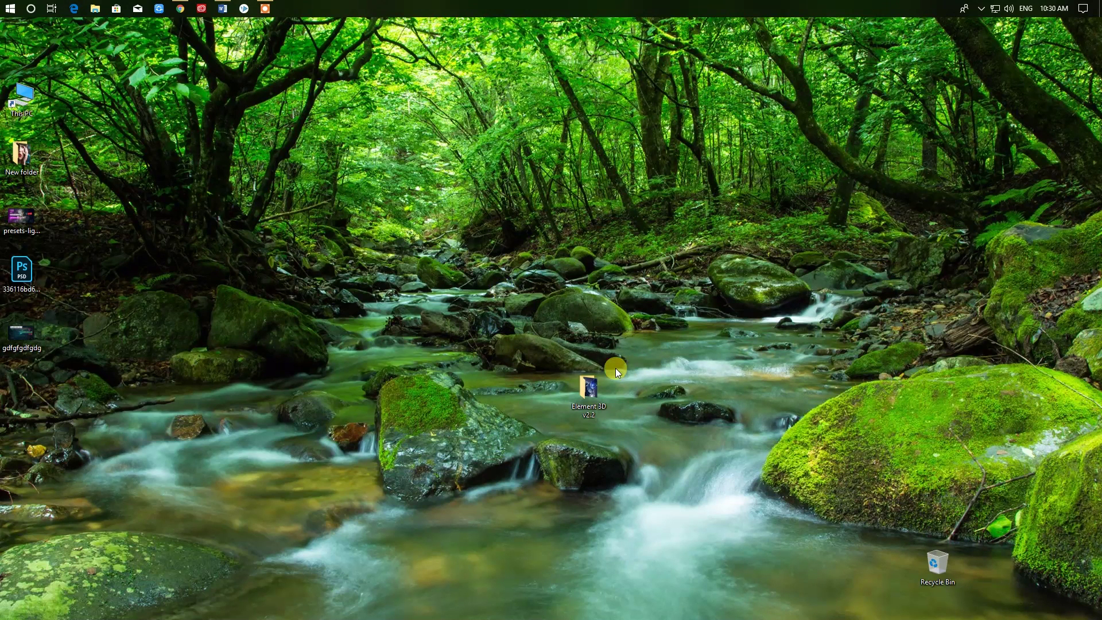
# - Launch Chrome from the taskbar, opening the YouTube home page
pyautogui.click(180, 8)
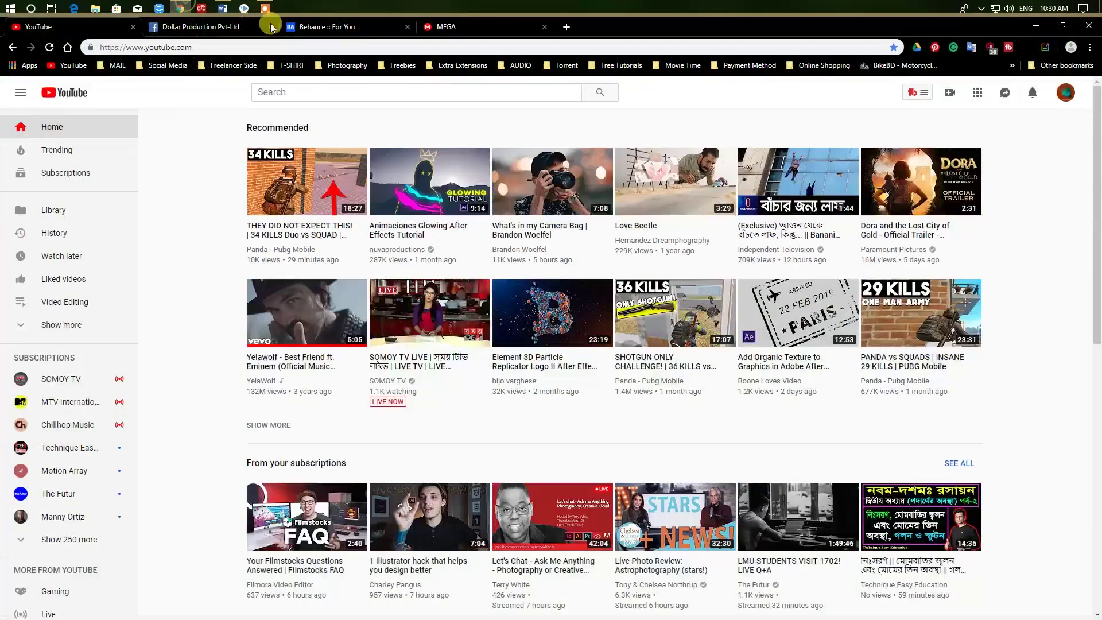
# - In MEGA, locate Element 3D v2.2 under After Effects > Plugins, then minimize Chrome
pyautogui.click(446, 33)
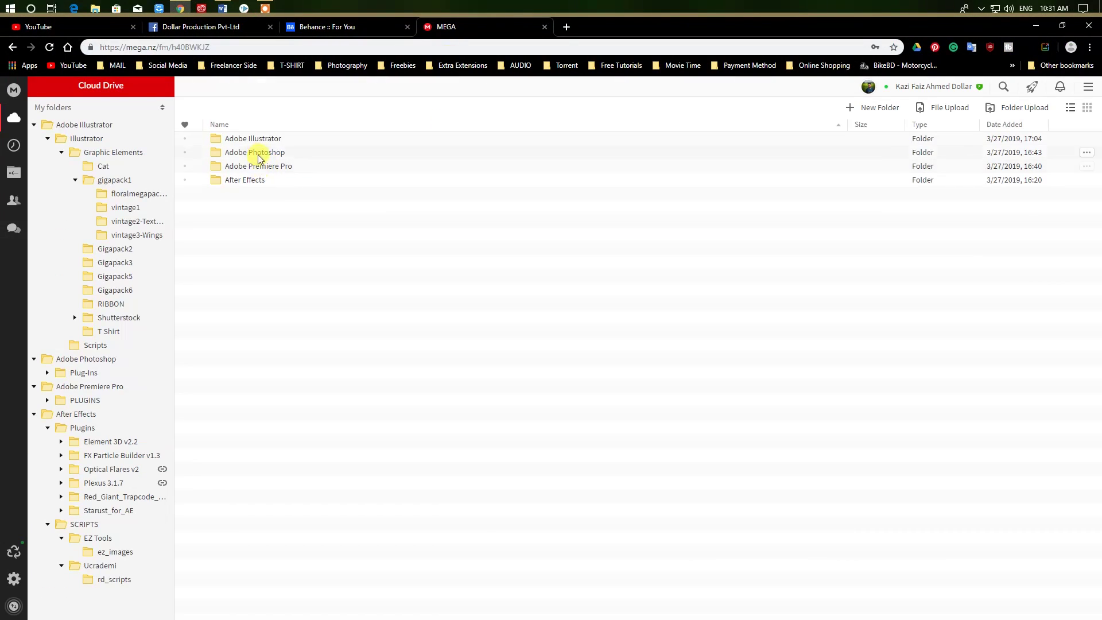
pyautogui.doubleClick(249, 180)
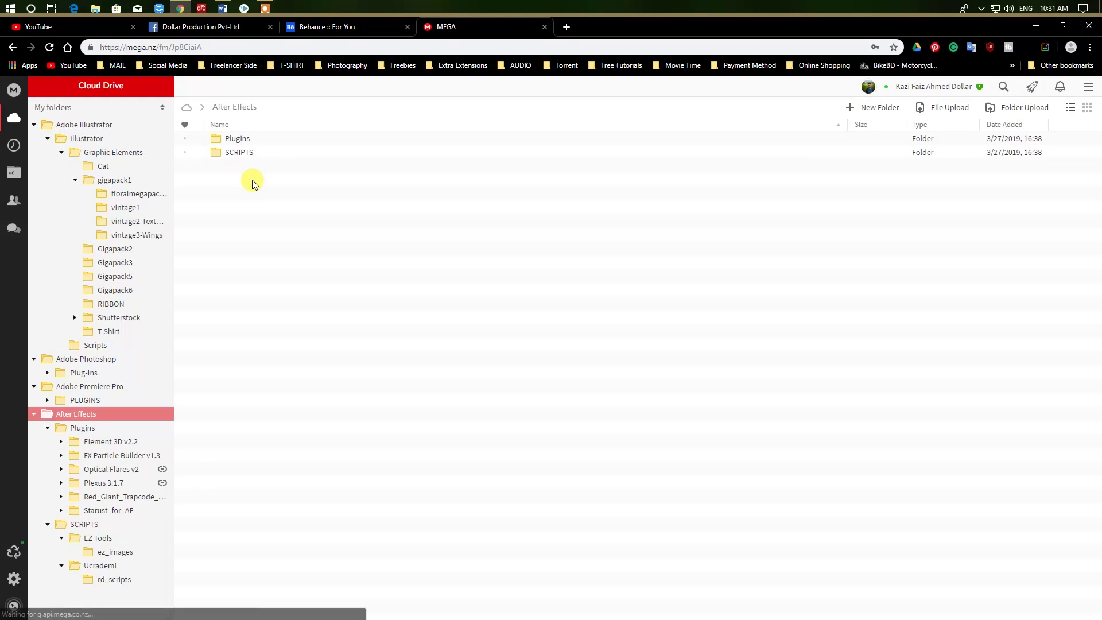
pyautogui.doubleClick(254, 143)
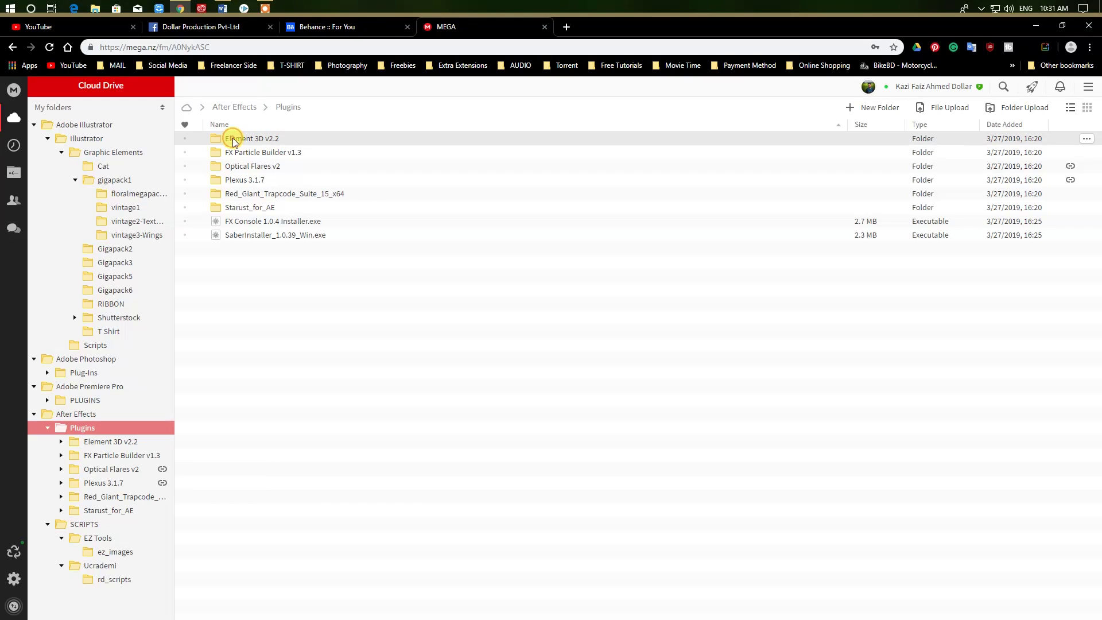
pyautogui.rightClick(237, 144)
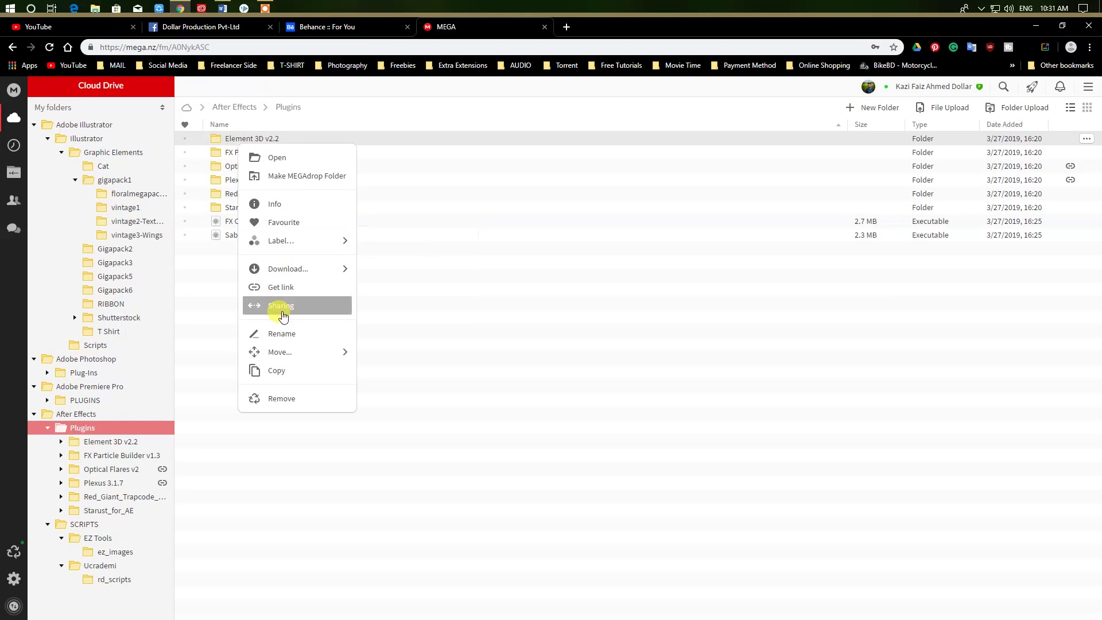
pyautogui.moveTo(283, 271)
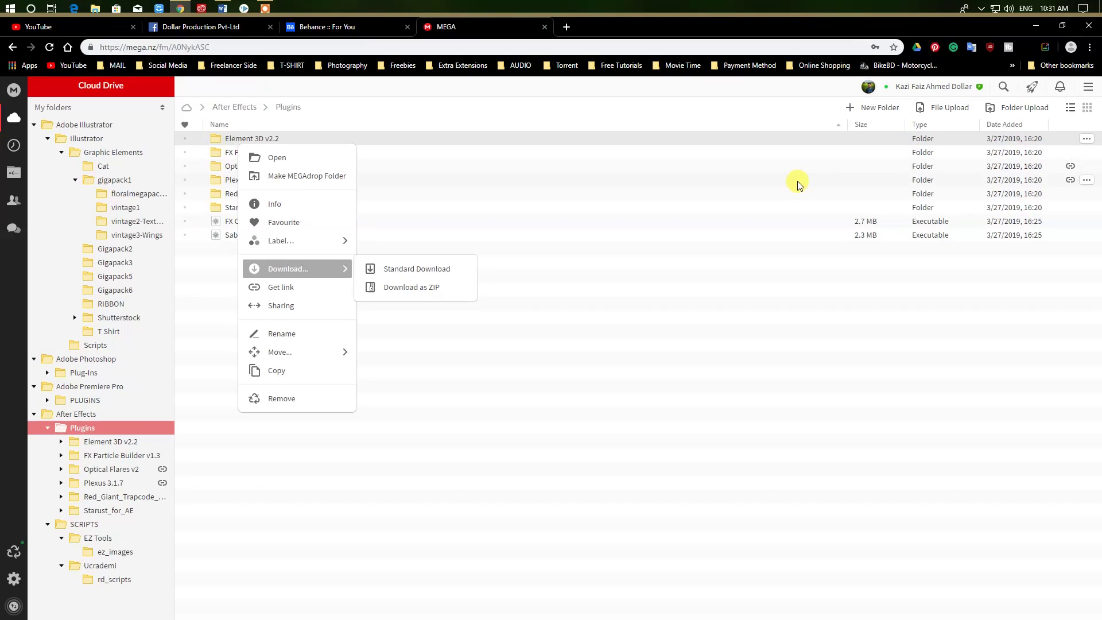
pyautogui.click(1037, 26)
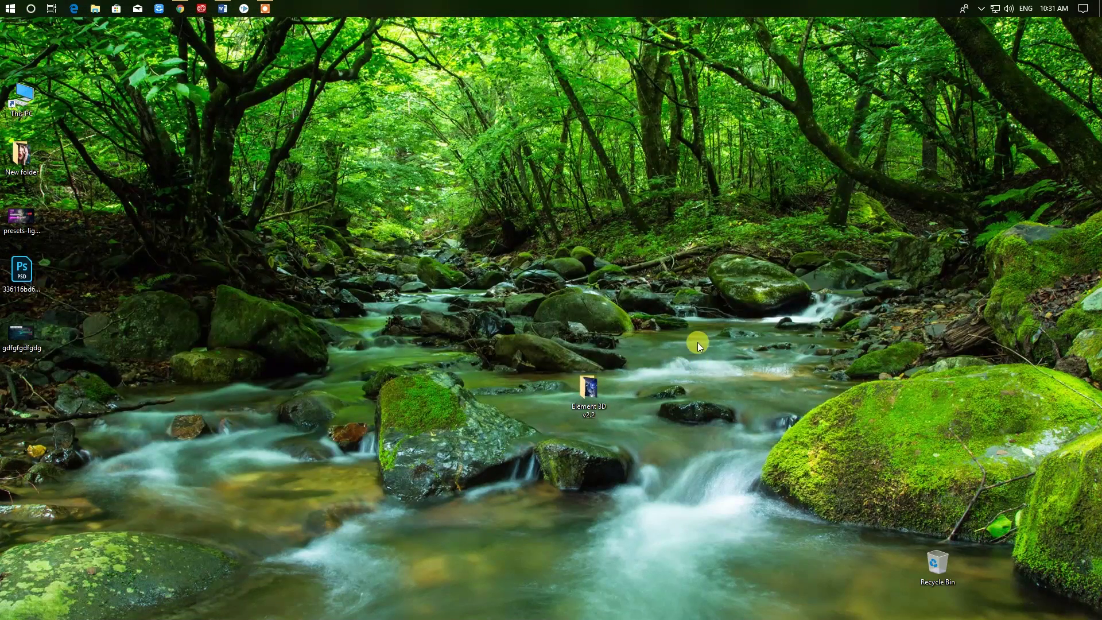
# - Open the Element 3D v2.2 folder and run ElementInstaller_2.2Win as administrator
pyautogui.rightClick(584, 408)
pyautogui.click(624, 126)
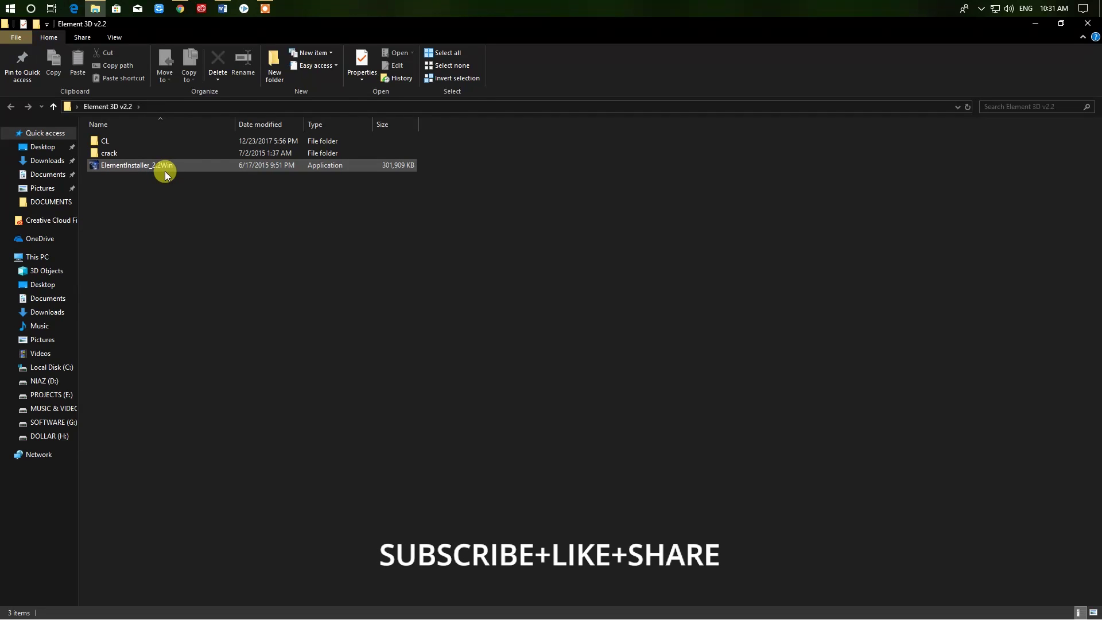
pyautogui.rightClick(150, 167)
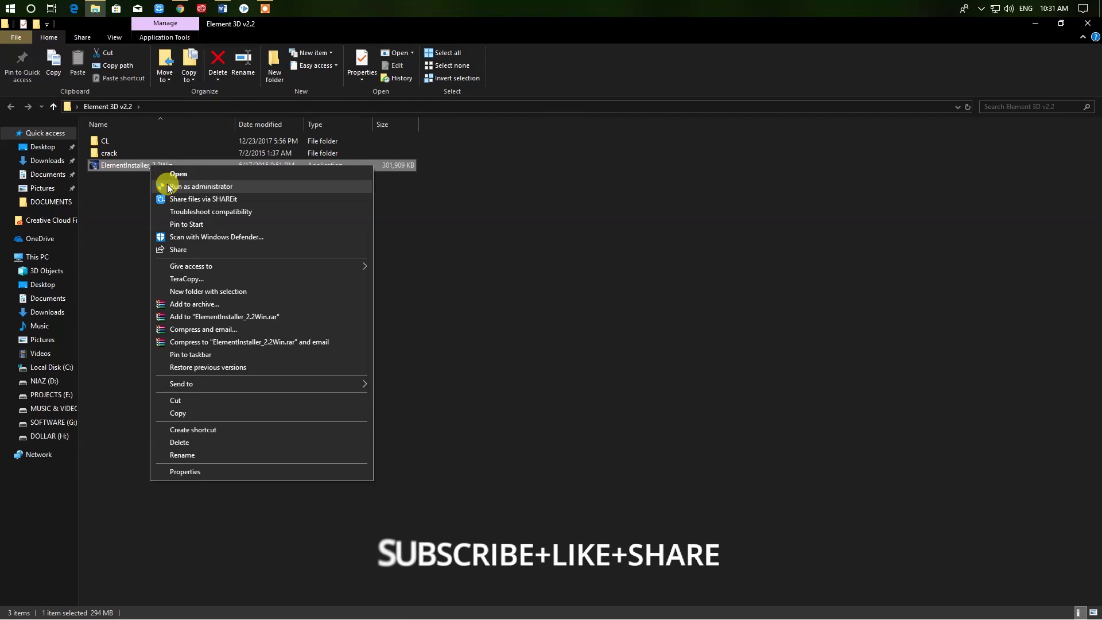
pyautogui.click(168, 186)
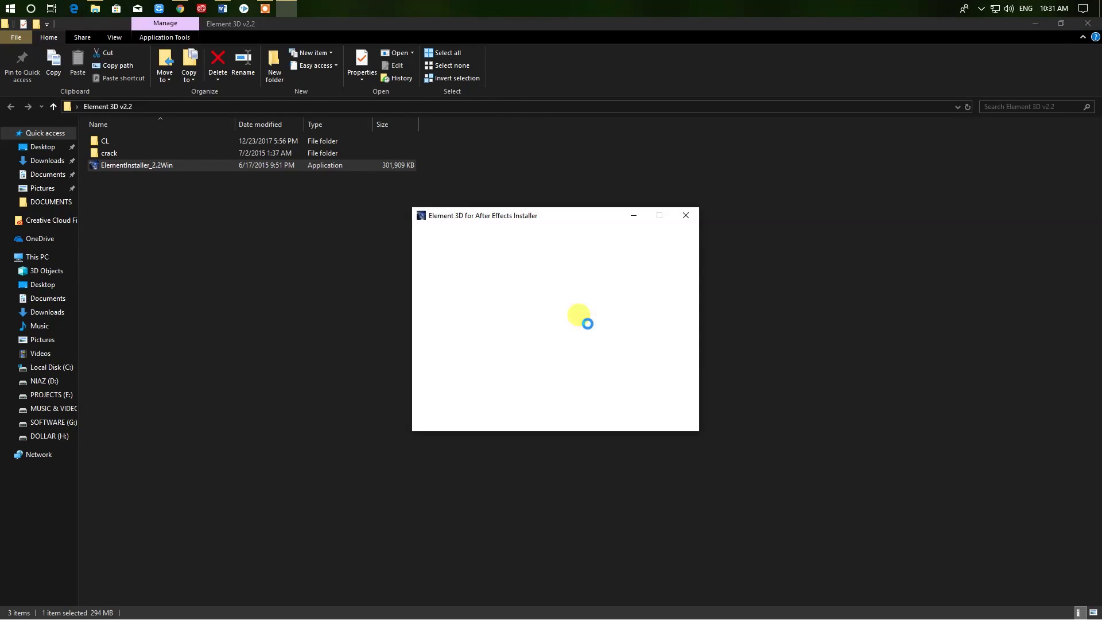
# - Accept the Element 3D license and enable a Custom install location, browsing from This PC
pyautogui.click(608, 418)
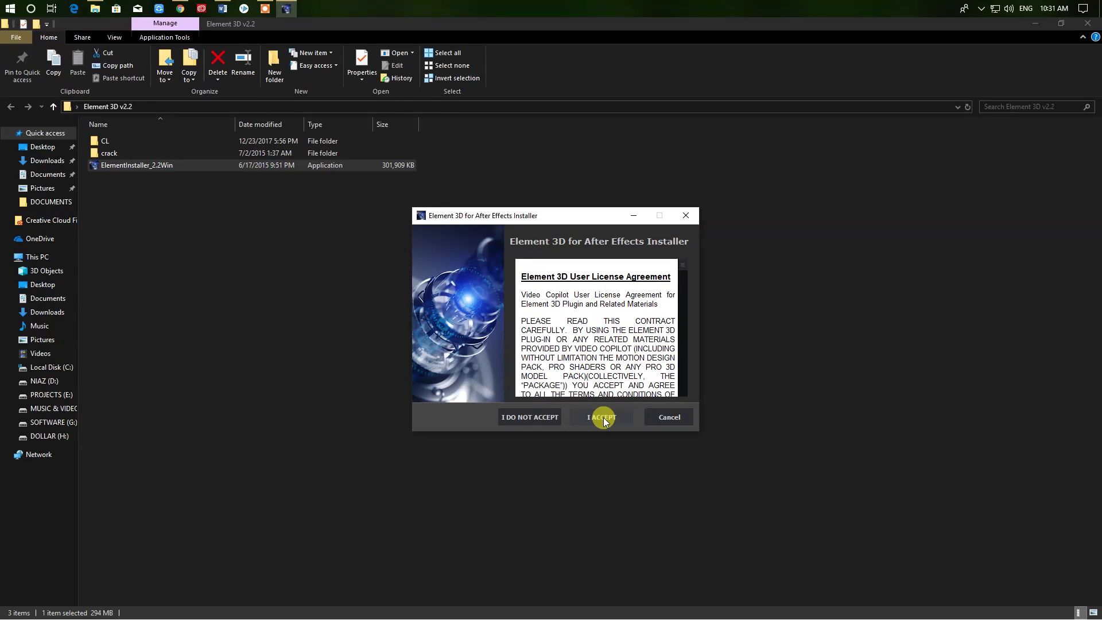
pyautogui.click(603, 418)
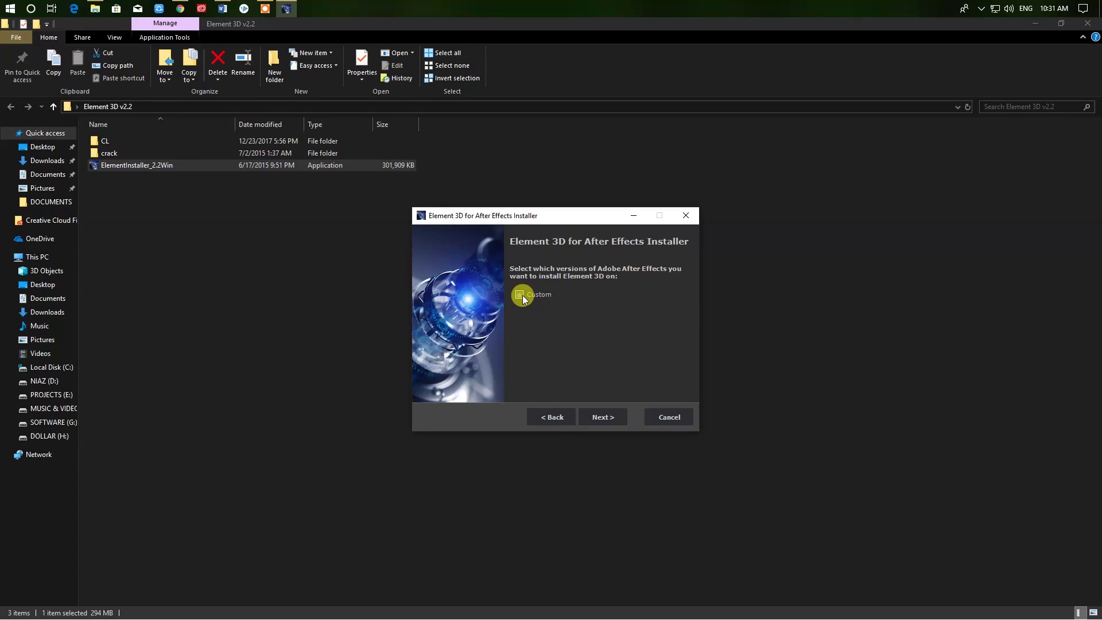
pyautogui.click(528, 310)
pyautogui.click(515, 320)
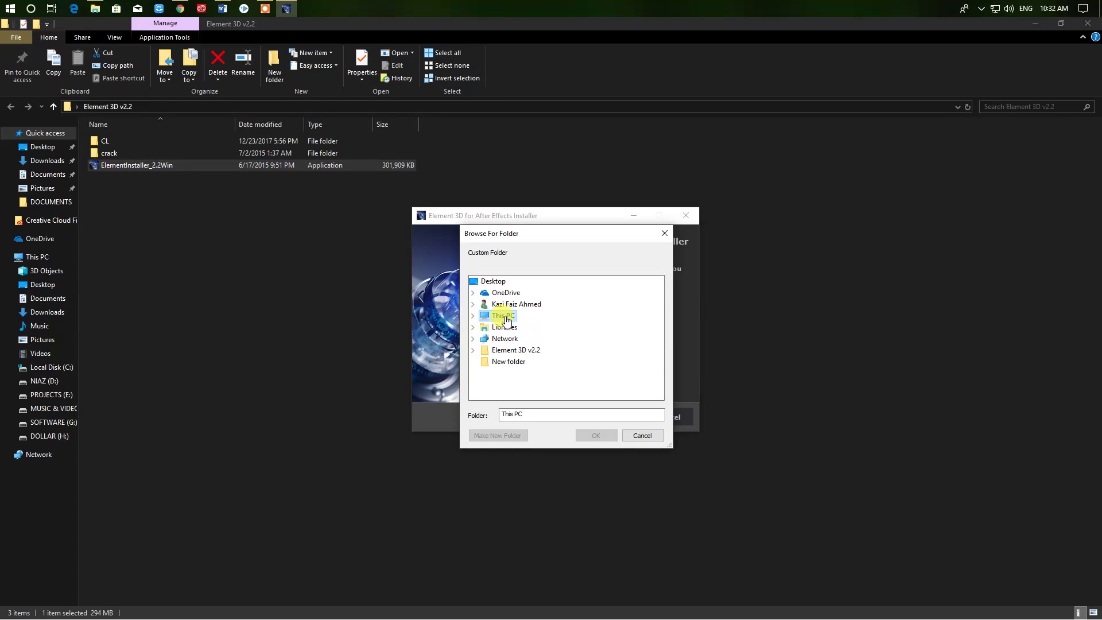
# - Expand C: > Program Files > Adobe > Adobe After Effects CC 2019 and select Support Files
pyautogui.doubleClick(505, 318)
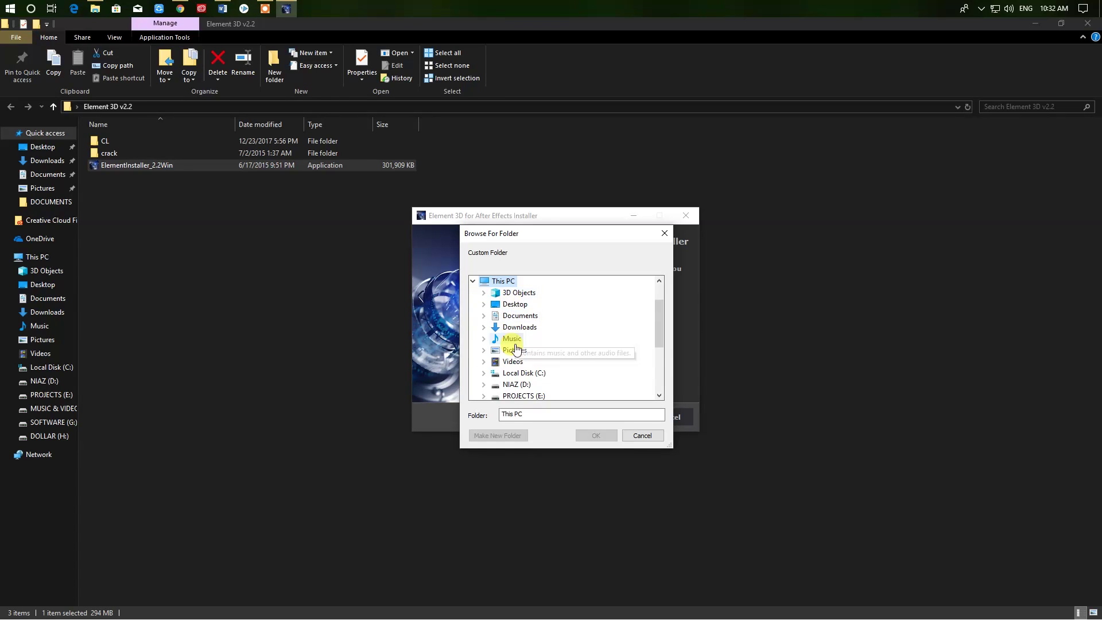
pyautogui.doubleClick(523, 372)
pyautogui.doubleClick(530, 351)
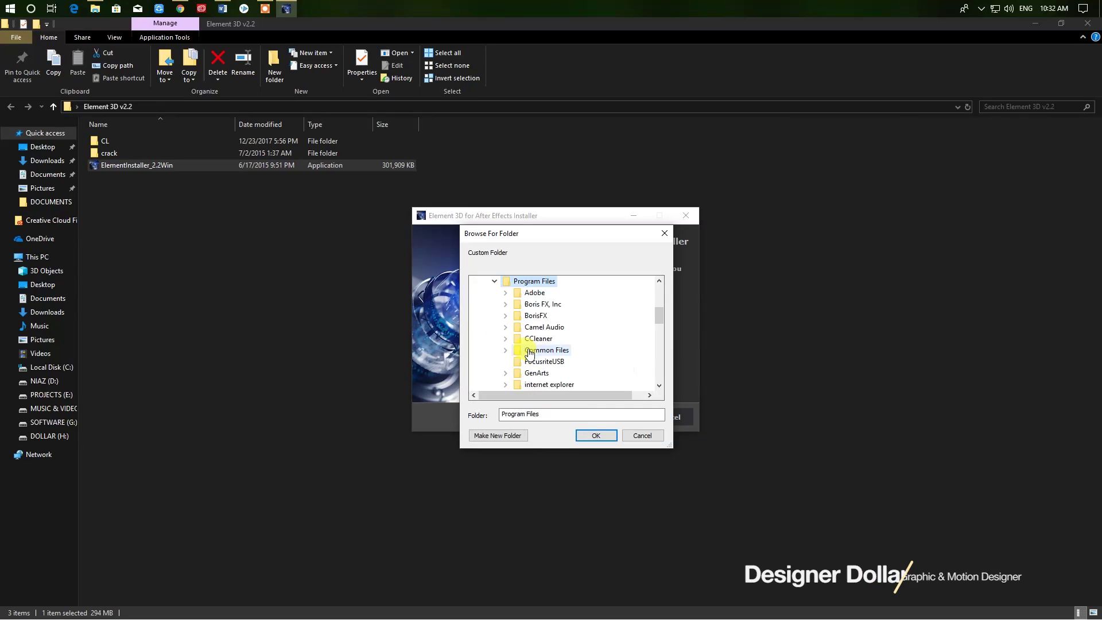
pyautogui.doubleClick(533, 294)
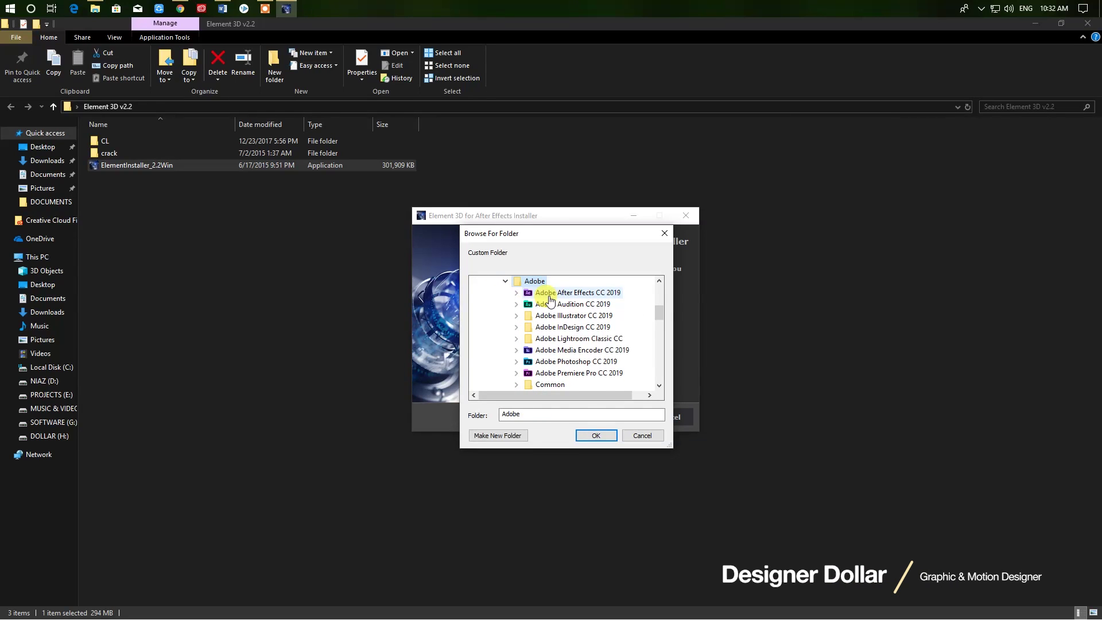
pyautogui.doubleClick(547, 294)
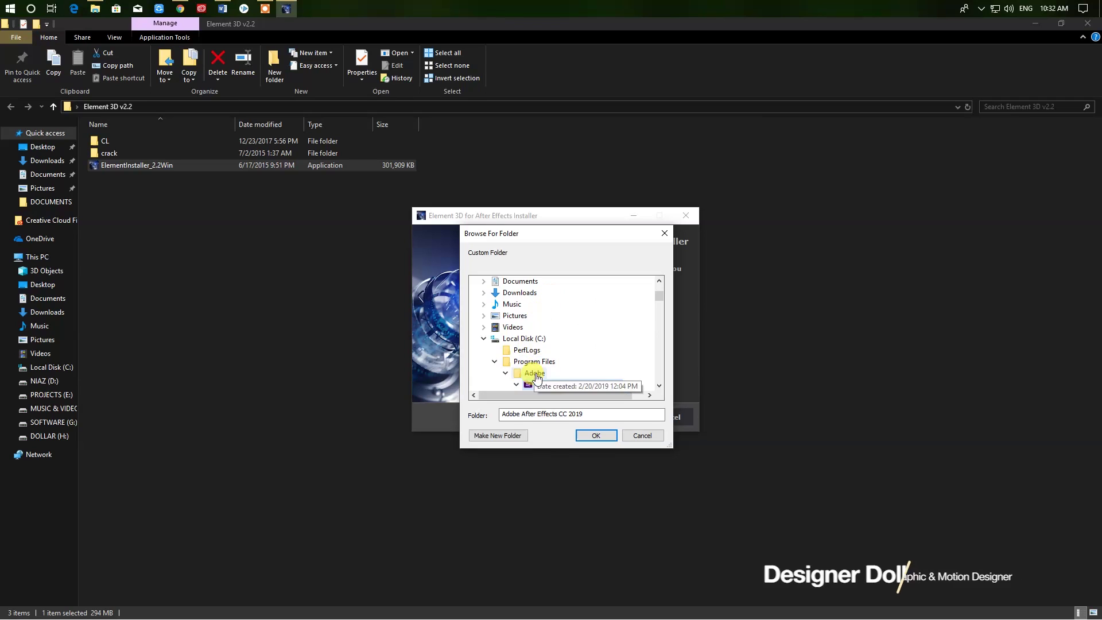
pyautogui.click(566, 294)
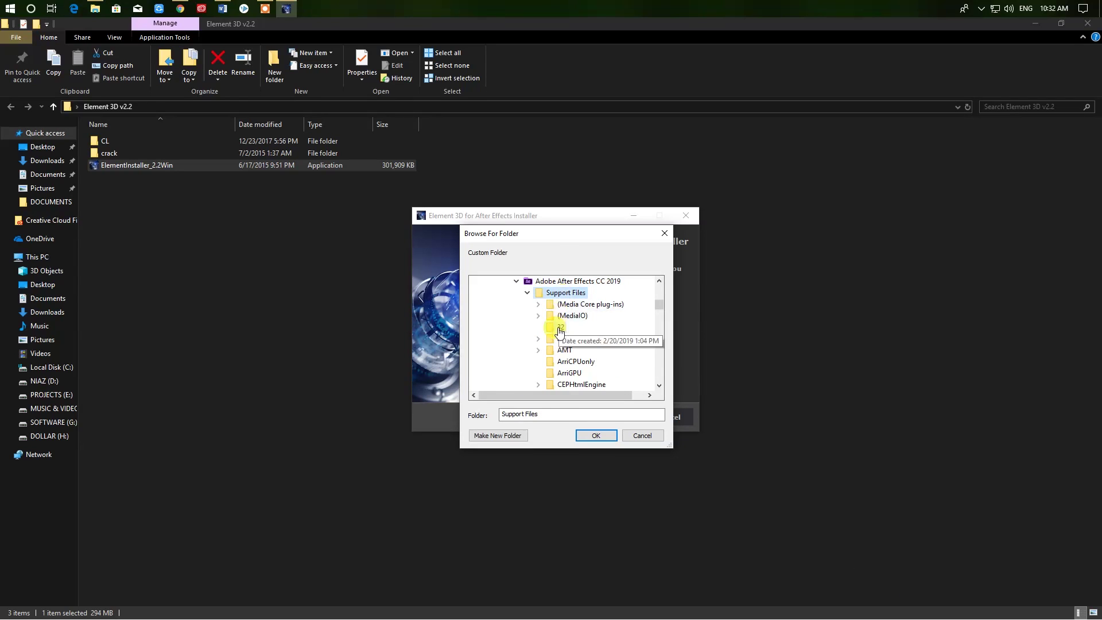
# - Set Plug-ins as the install folder and continue to the assets location page
pyautogui.scroll(-5, 545, 319)
pyautogui.scroll(-3, 545, 319)
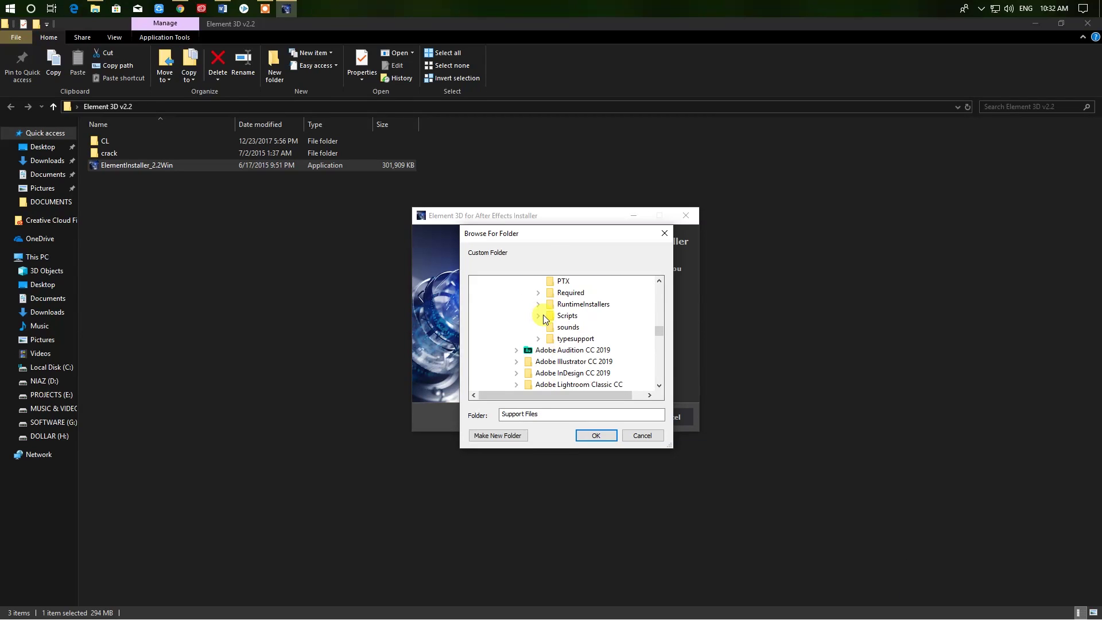
pyautogui.scroll(1, 569, 313)
pyautogui.doubleClick(568, 280)
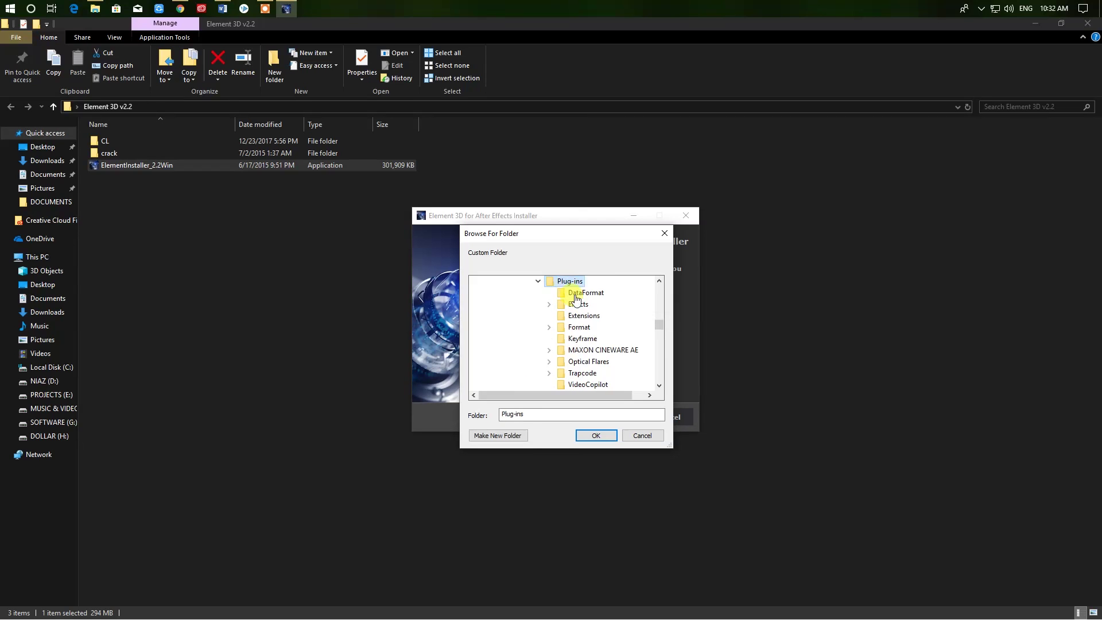
pyautogui.scroll(-1, 608, 337)
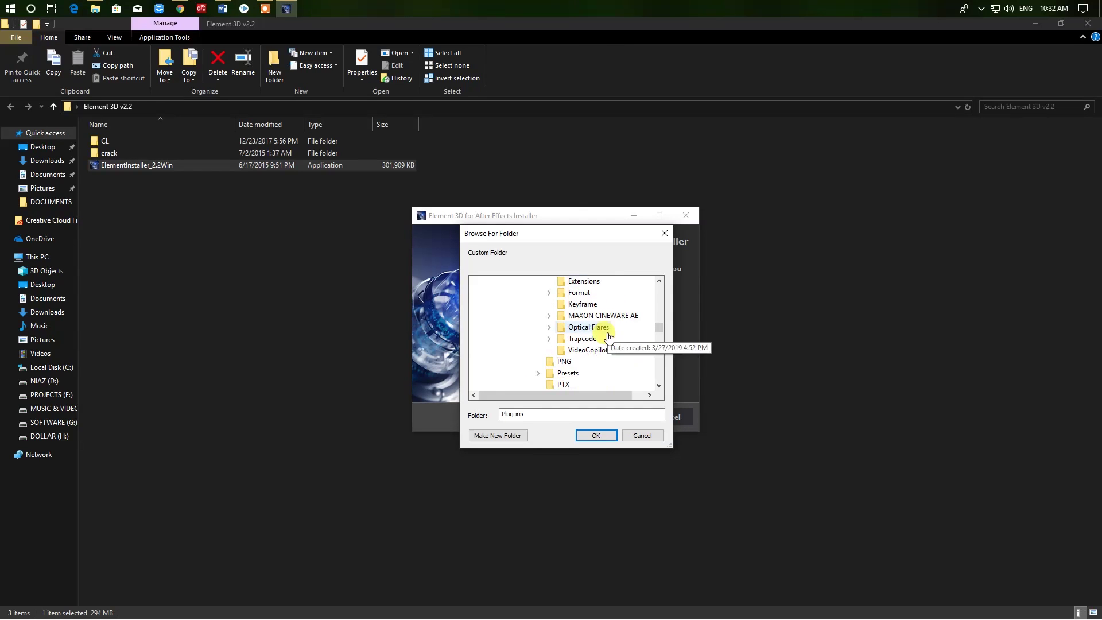
pyautogui.click(600, 435)
pyautogui.click(618, 418)
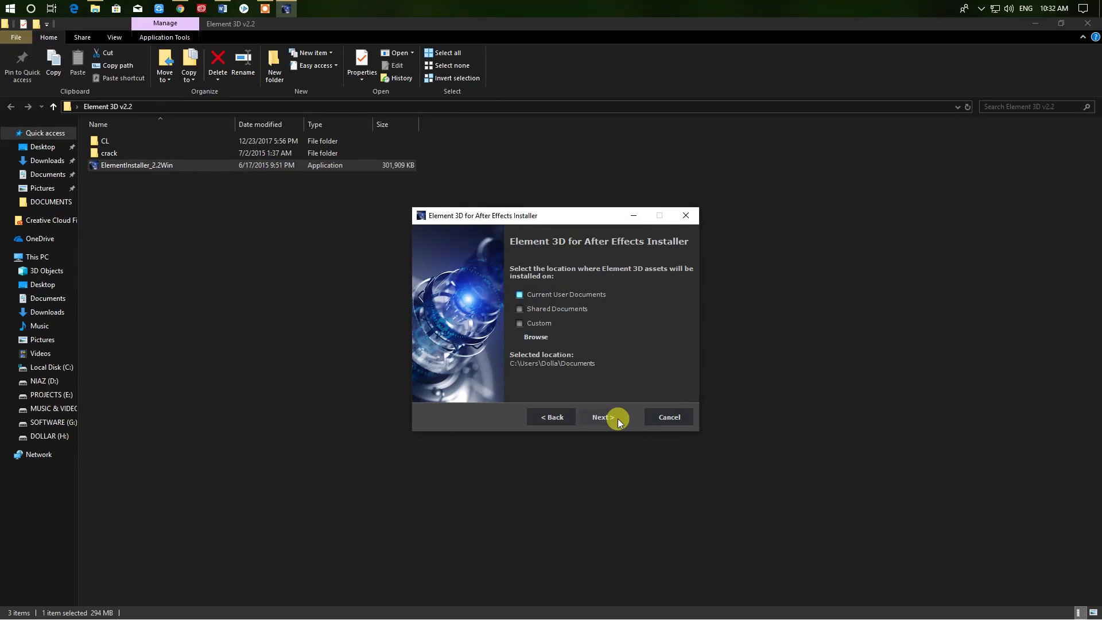
# - Install Element 3D with assets in the default Documents location and close the finished installer
pyautogui.click(607, 416)
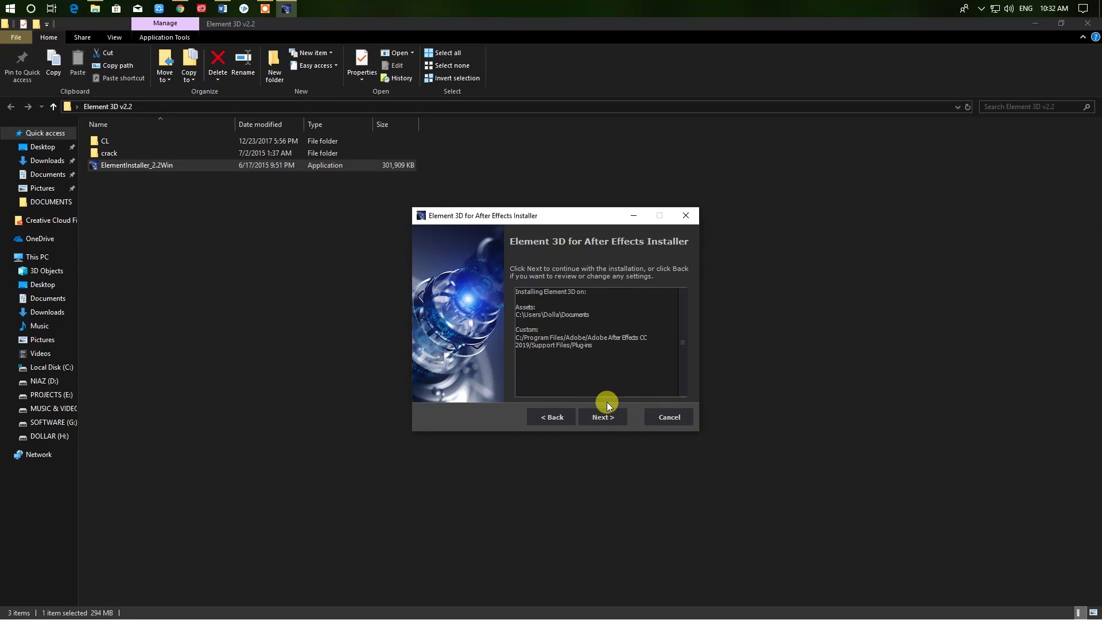
pyautogui.click(606, 412)
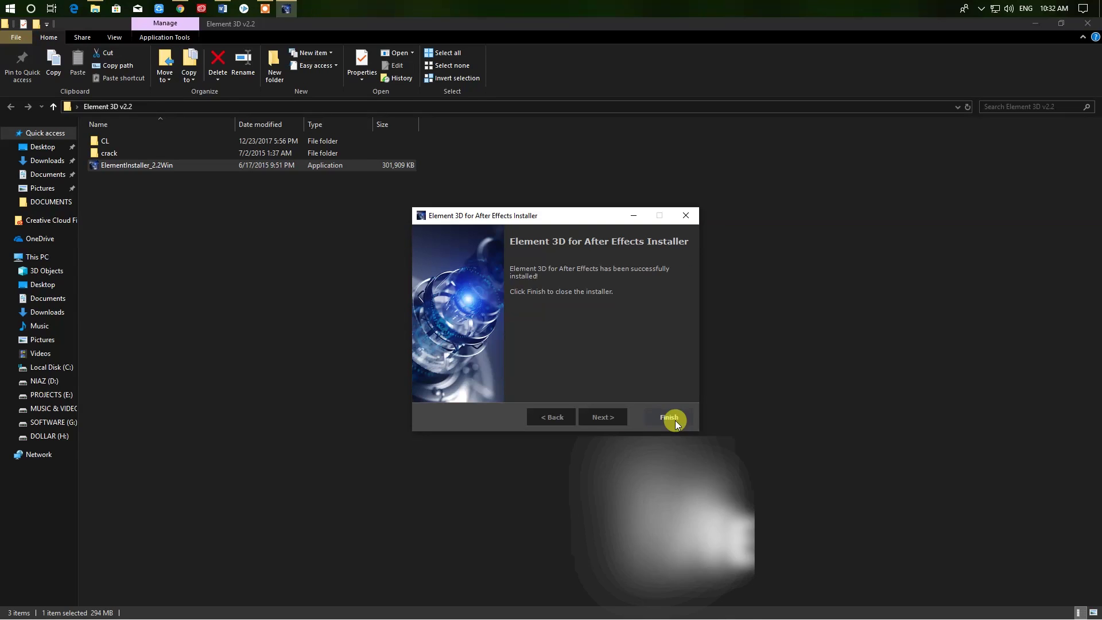
pyautogui.click(675, 420)
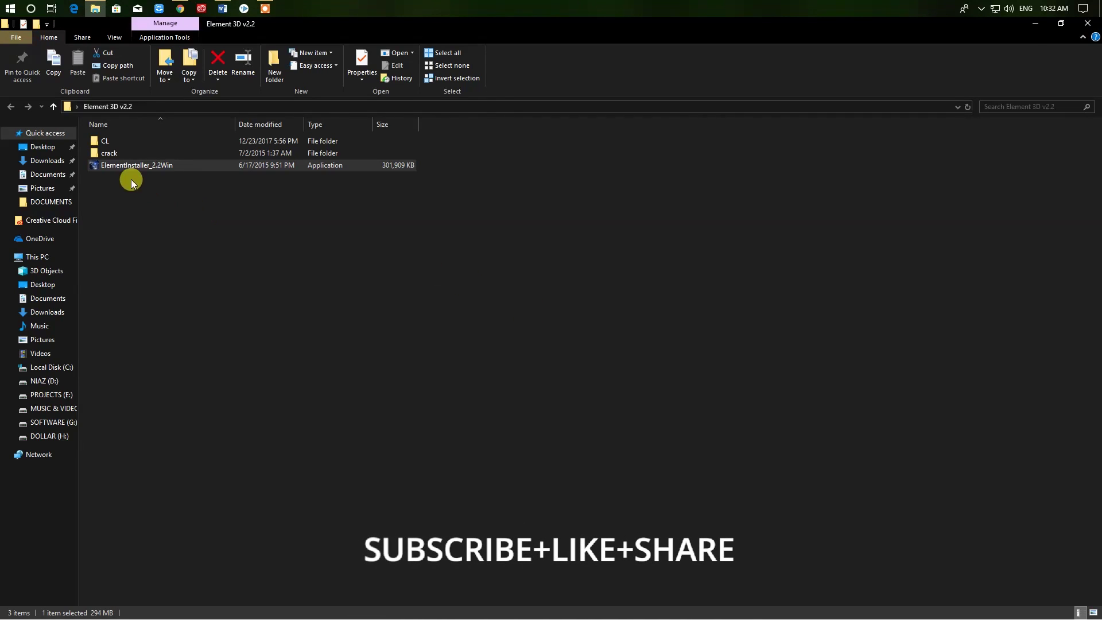
pyautogui.click(111, 155)
# - Open the crack folder and copy its Element plugin file (8,686 KB)
pyautogui.rightClick(111, 156)
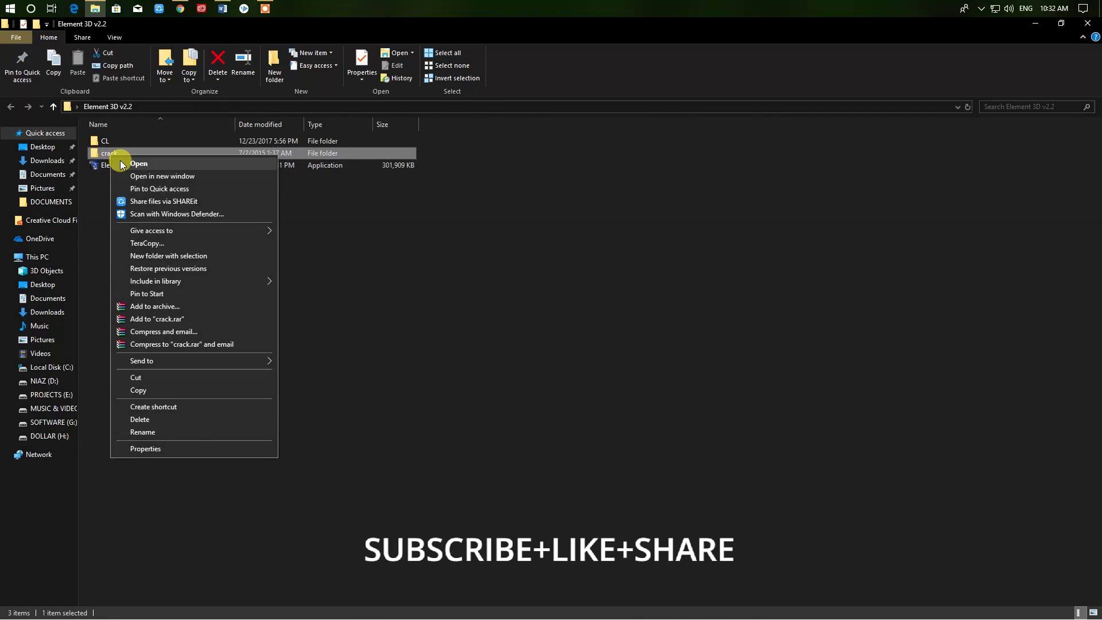
pyautogui.click(123, 164)
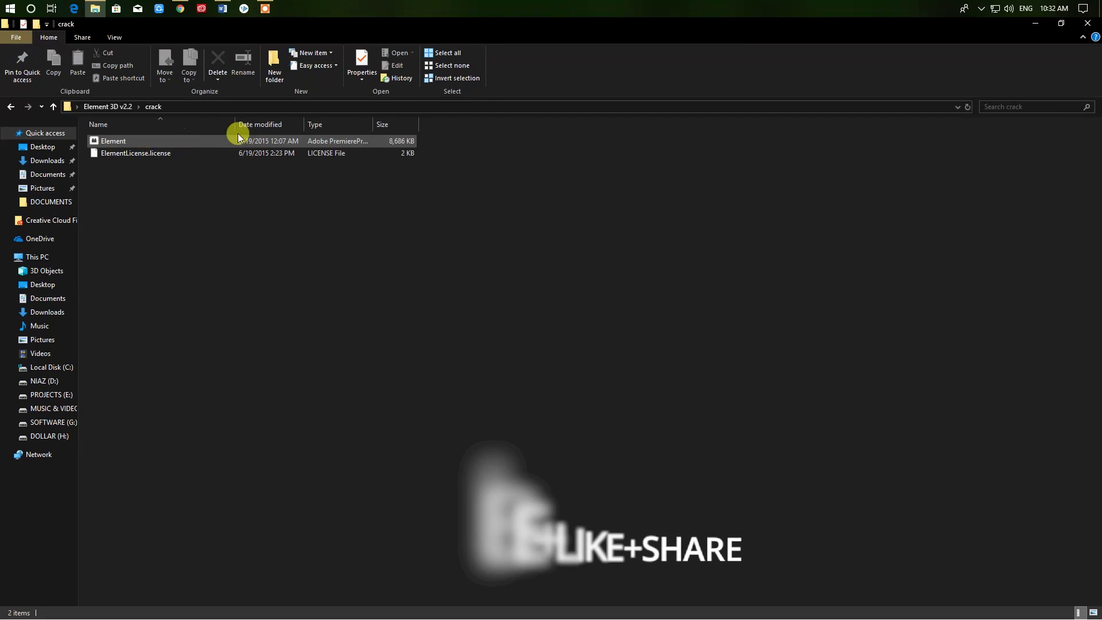
pyautogui.moveTo(373, 124); pyautogui.dragTo(429, 126)
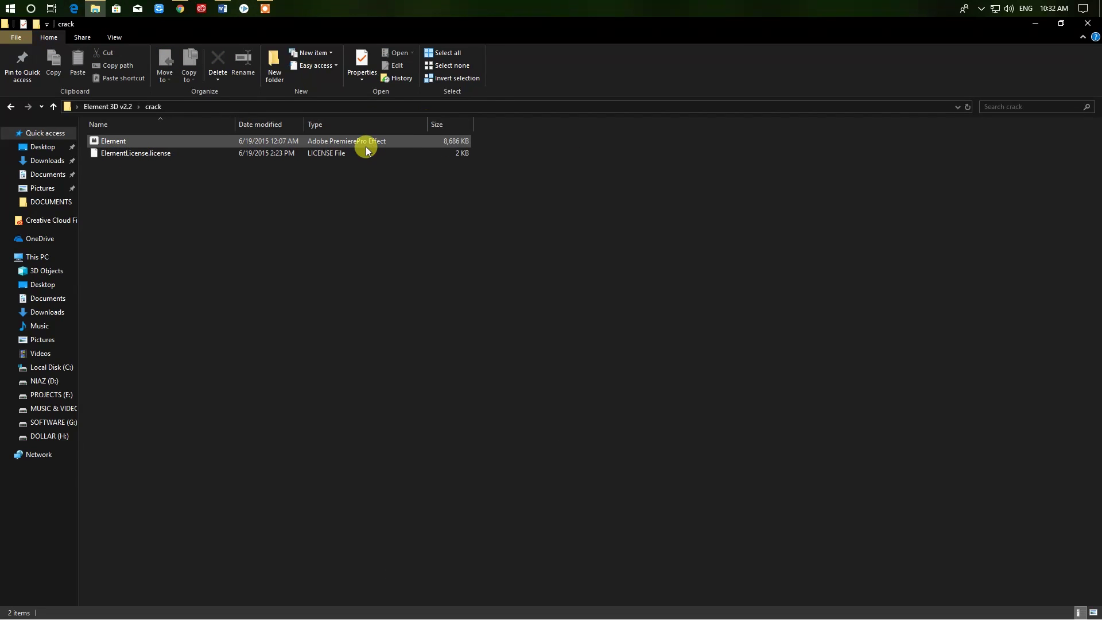
pyautogui.moveTo(429, 125); pyautogui.dragTo(395, 125)
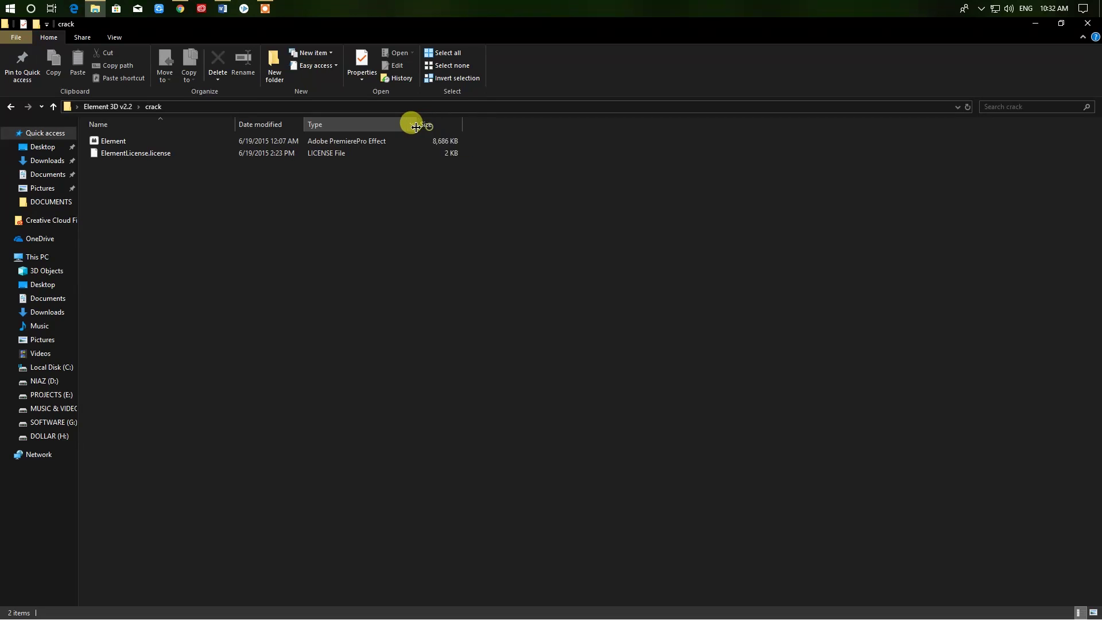
pyautogui.rightClick(115, 141)
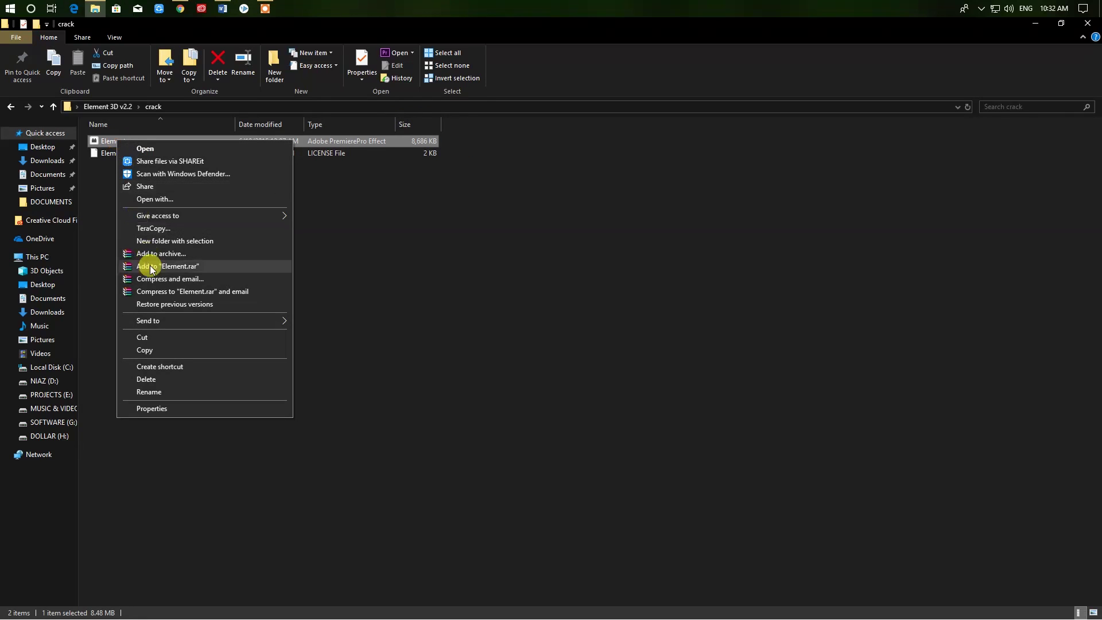
pyautogui.click(151, 349)
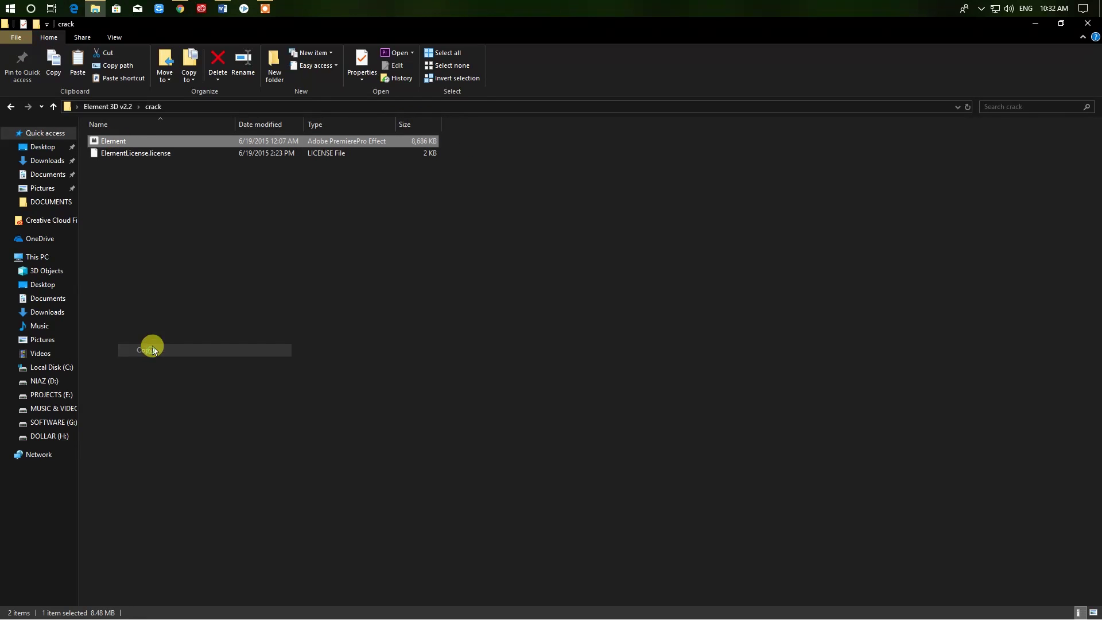
# - Go to C:\Program Files\Adobe\Adobe After Effects CC 2019\Support Files\Plug-ins\VideoCopilot
pyautogui.click(63, 257)
pyautogui.doubleClick(185, 234)
pyautogui.doubleClick(152, 154)
pyautogui.doubleClick(149, 142)
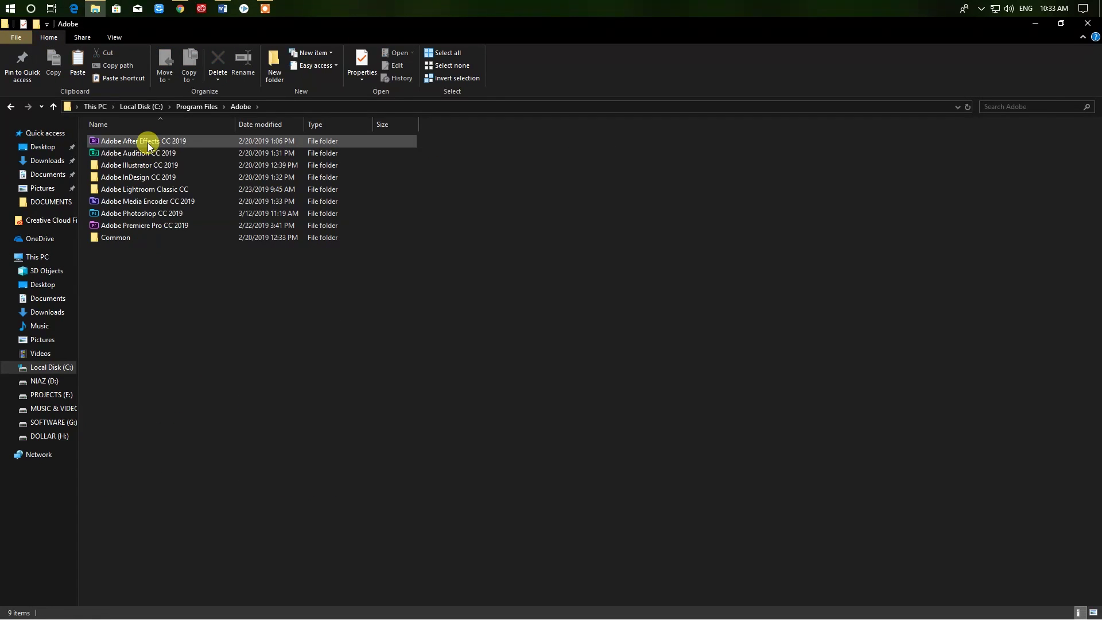
pyautogui.click(147, 143)
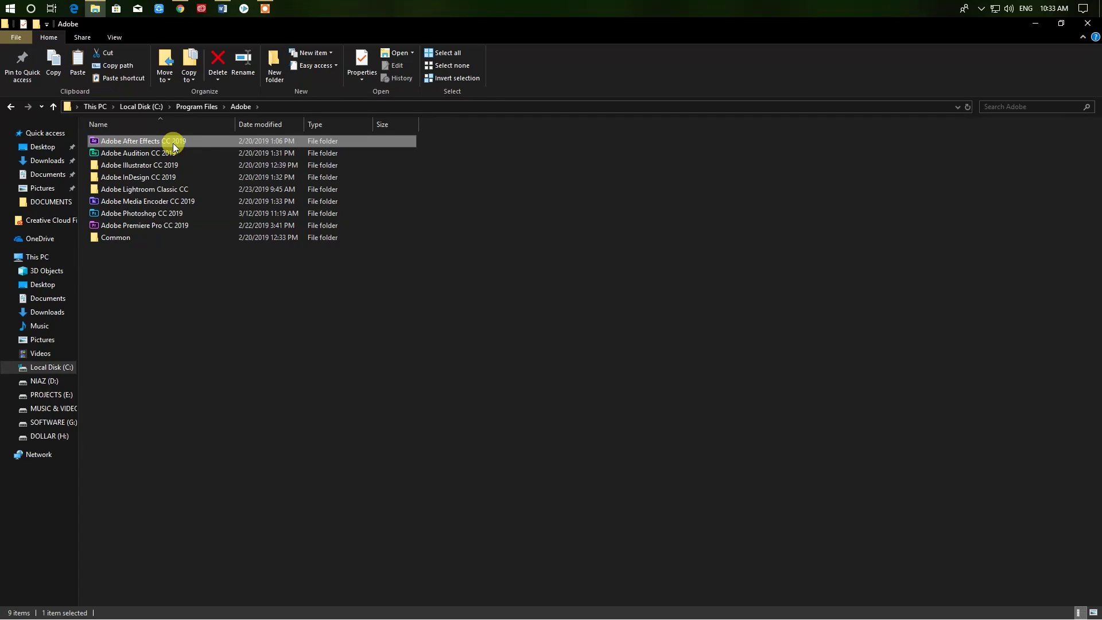
pyautogui.moveTo(173, 143)
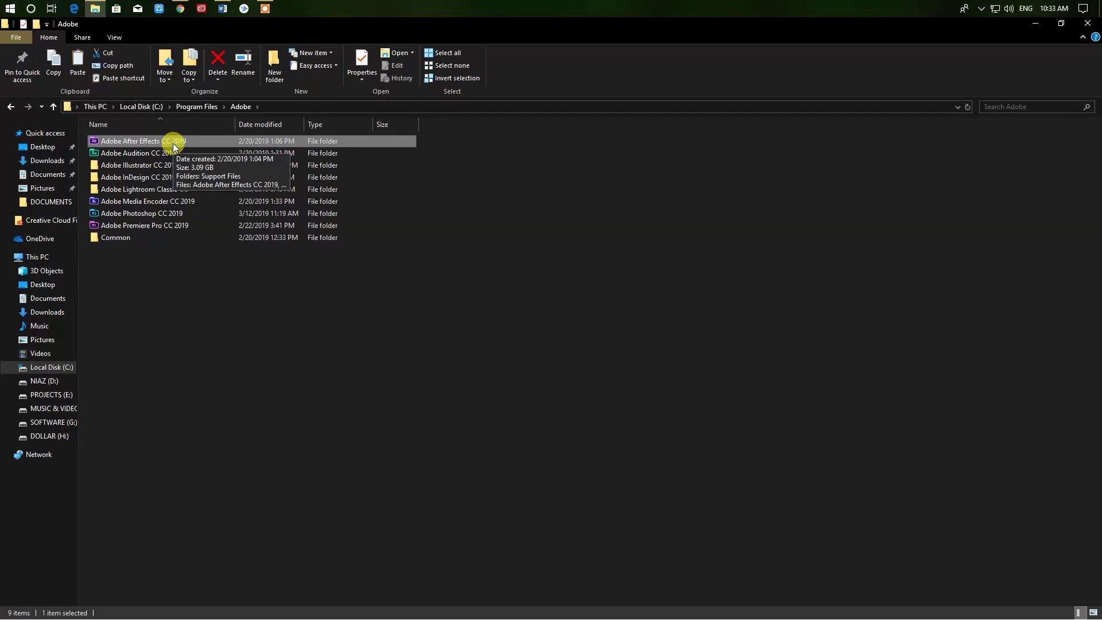
pyautogui.doubleClick(173, 143)
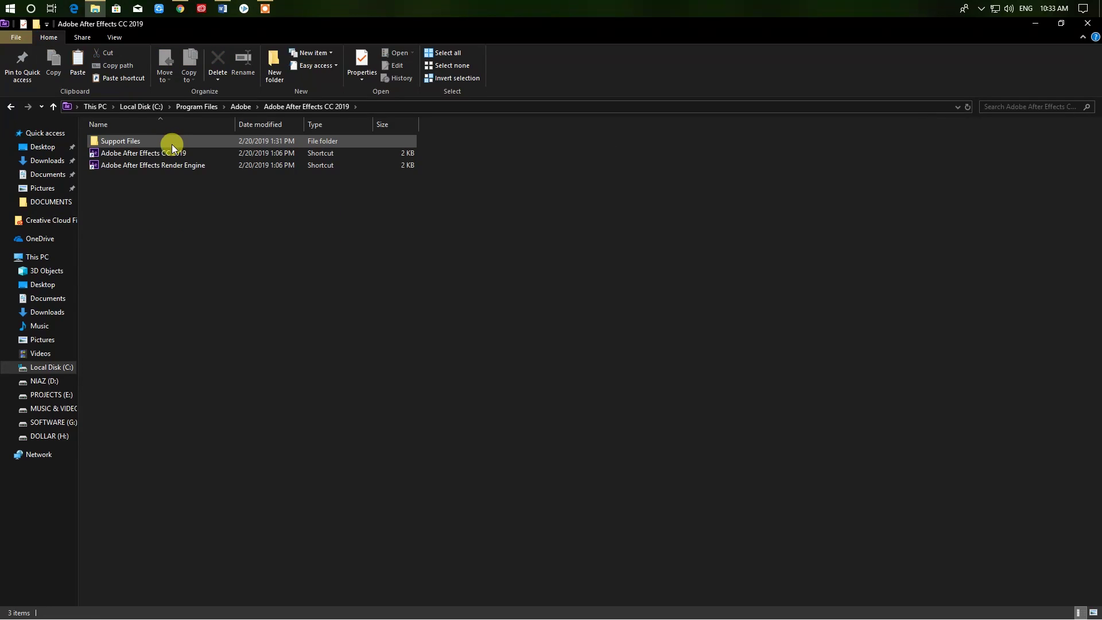
pyautogui.doubleClick(154, 146)
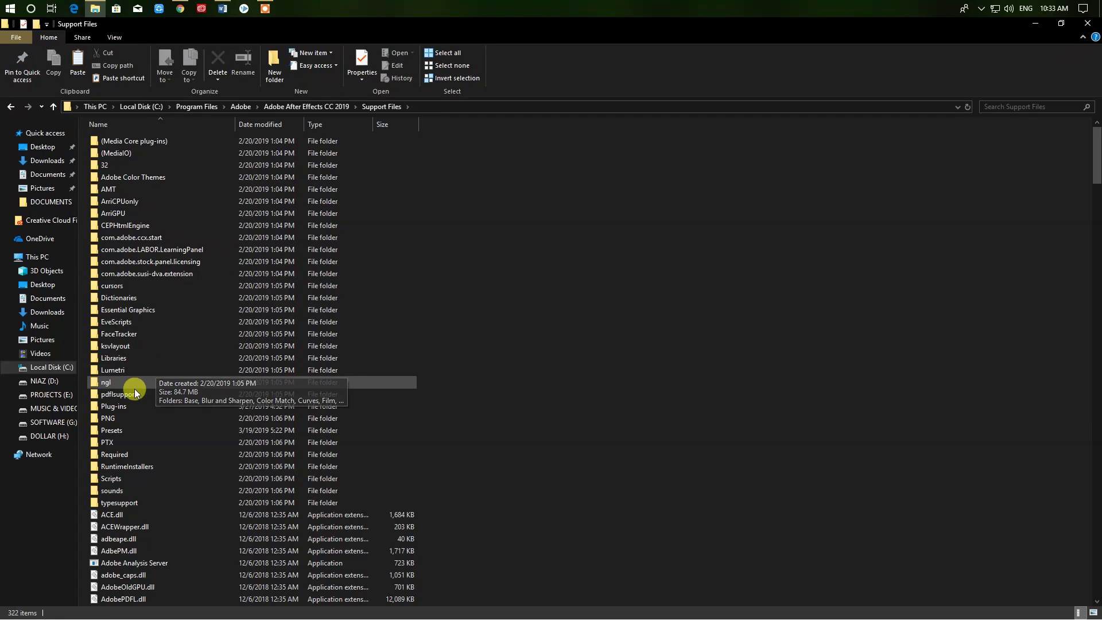
pyautogui.doubleClick(129, 405)
pyautogui.click(134, 241)
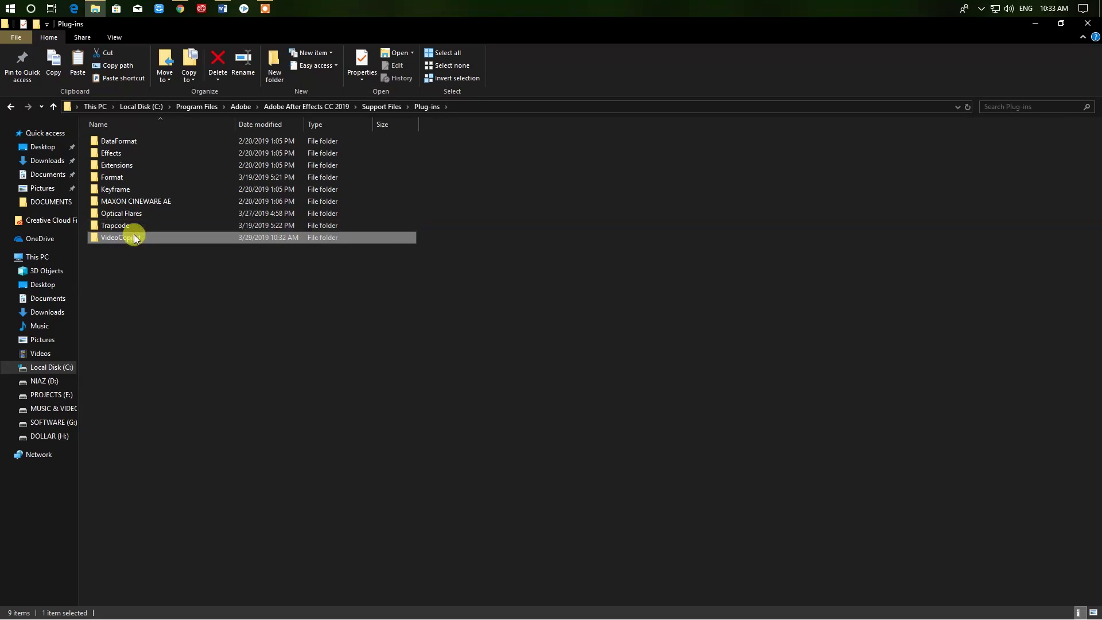
pyautogui.doubleClick(147, 237)
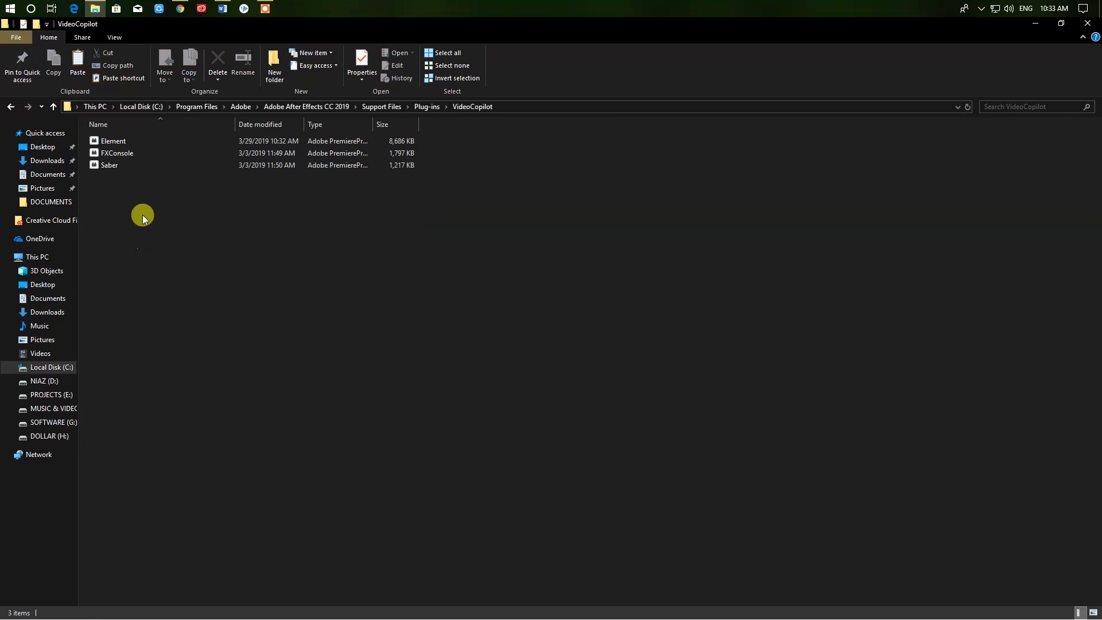
# - Paste the copied Element file over the existing one and close File Explorer
pyautogui.click(127, 143)
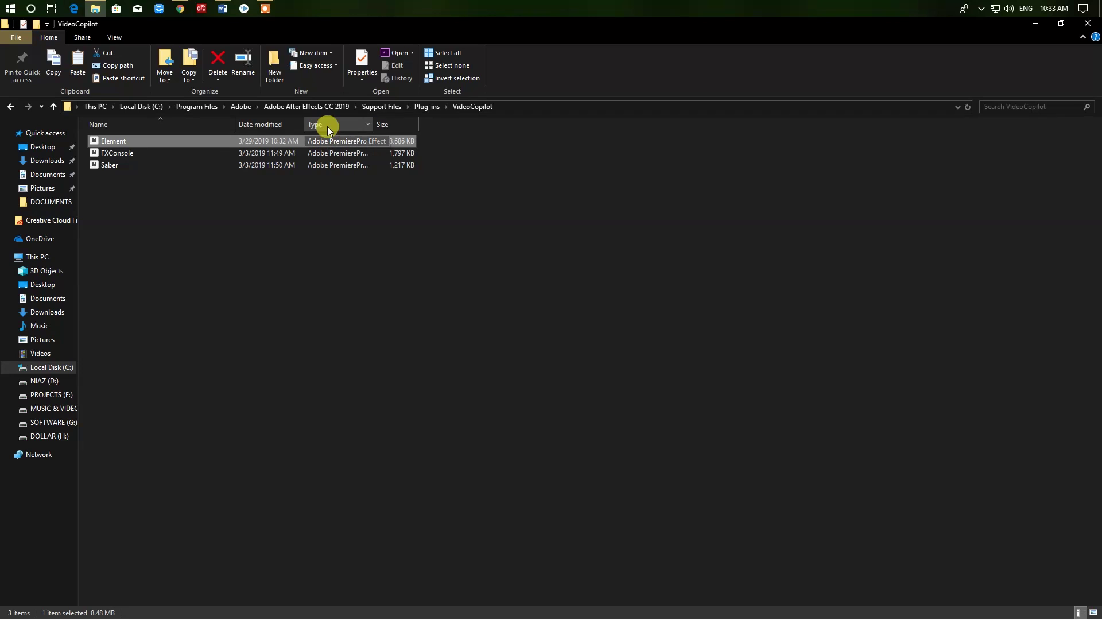
pyautogui.rightClick(263, 249)
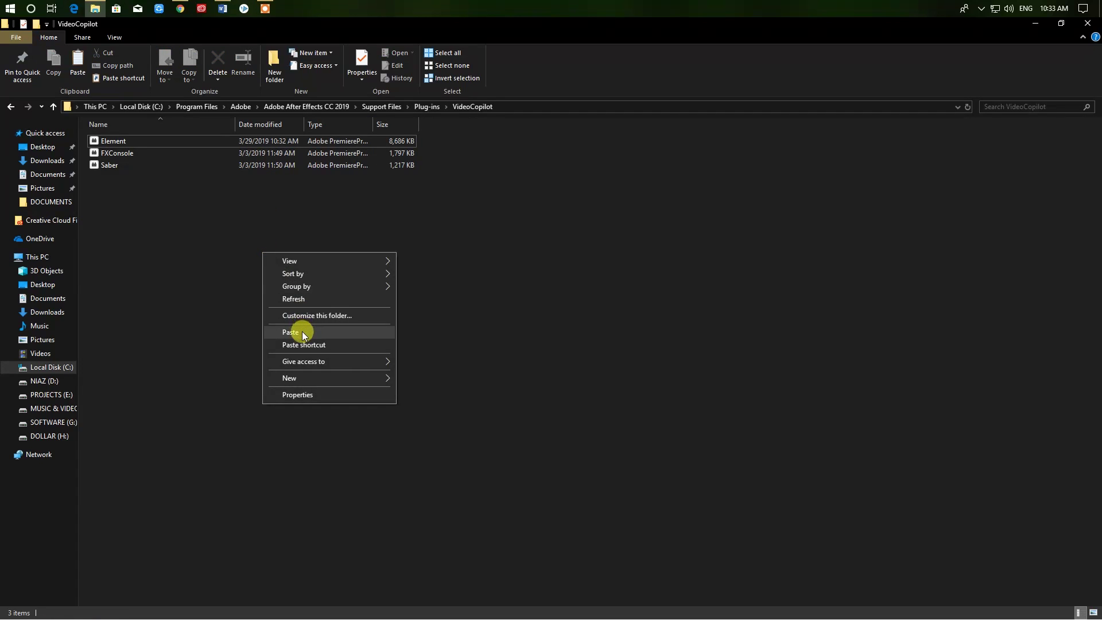
pyautogui.click(466, 315)
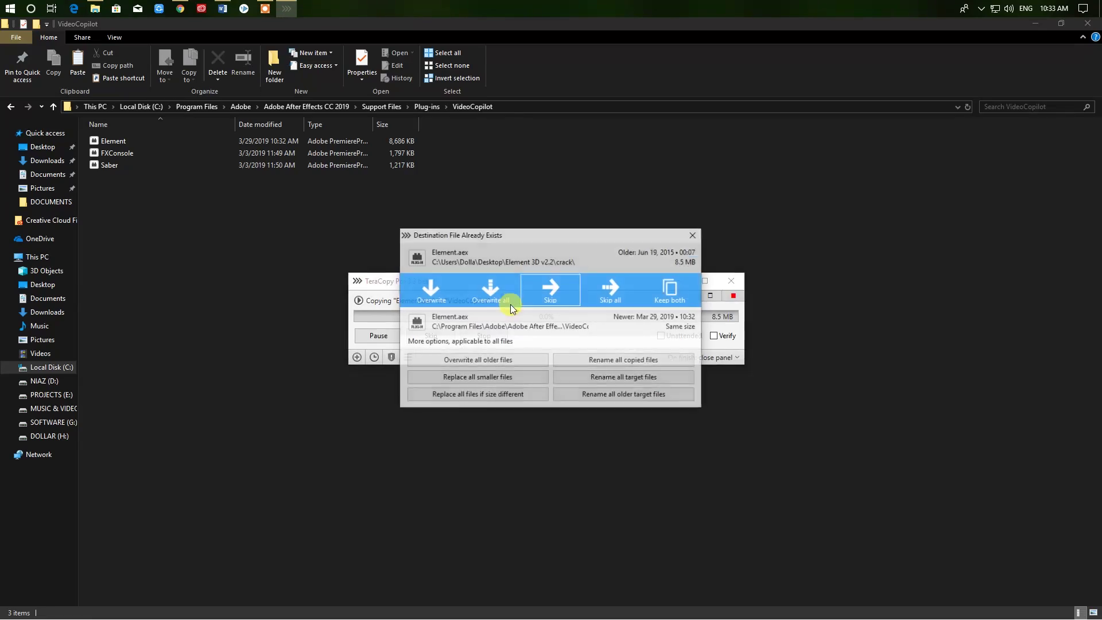
pyautogui.click(498, 291)
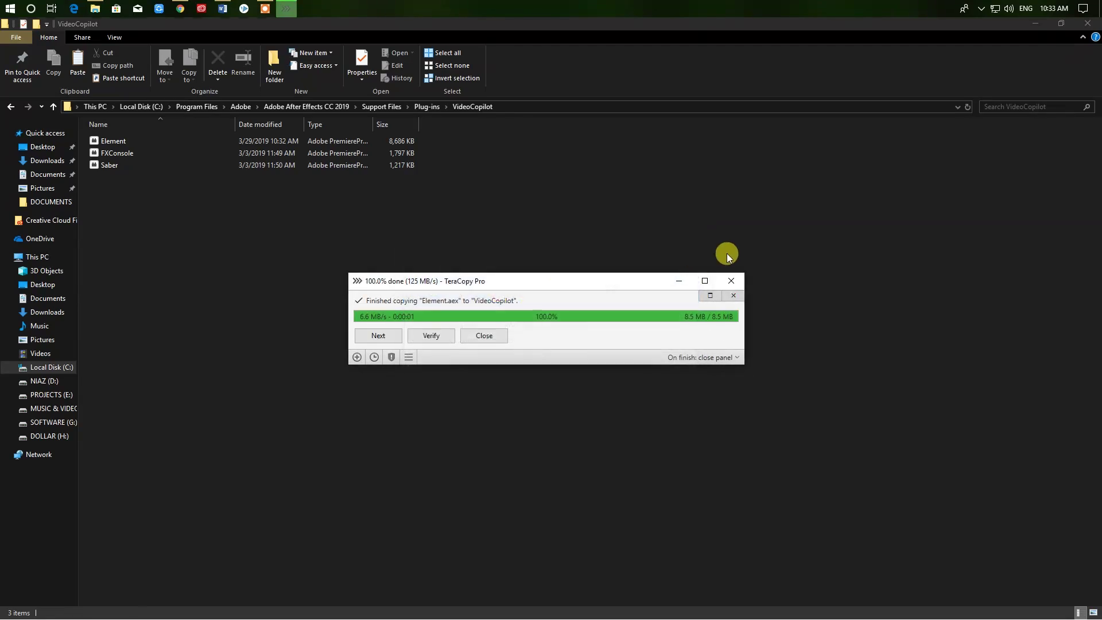
pyautogui.click(1081, 26)
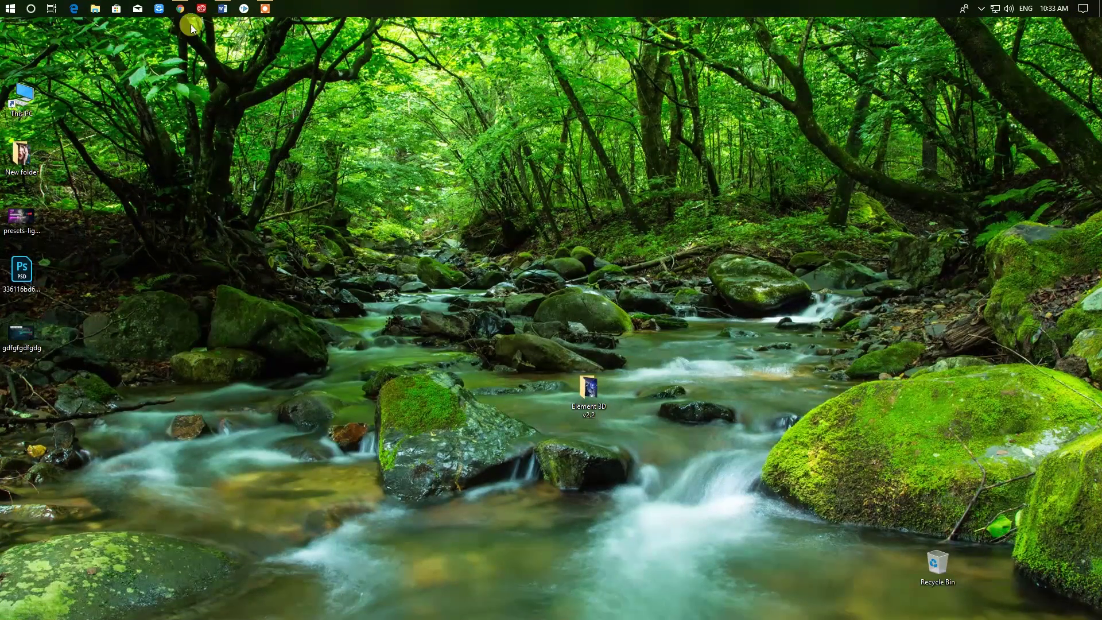
# - Launch Adobe After Effects CC 2019 from the Start menu and dismiss its Home screen
pyautogui.click(10, 8)
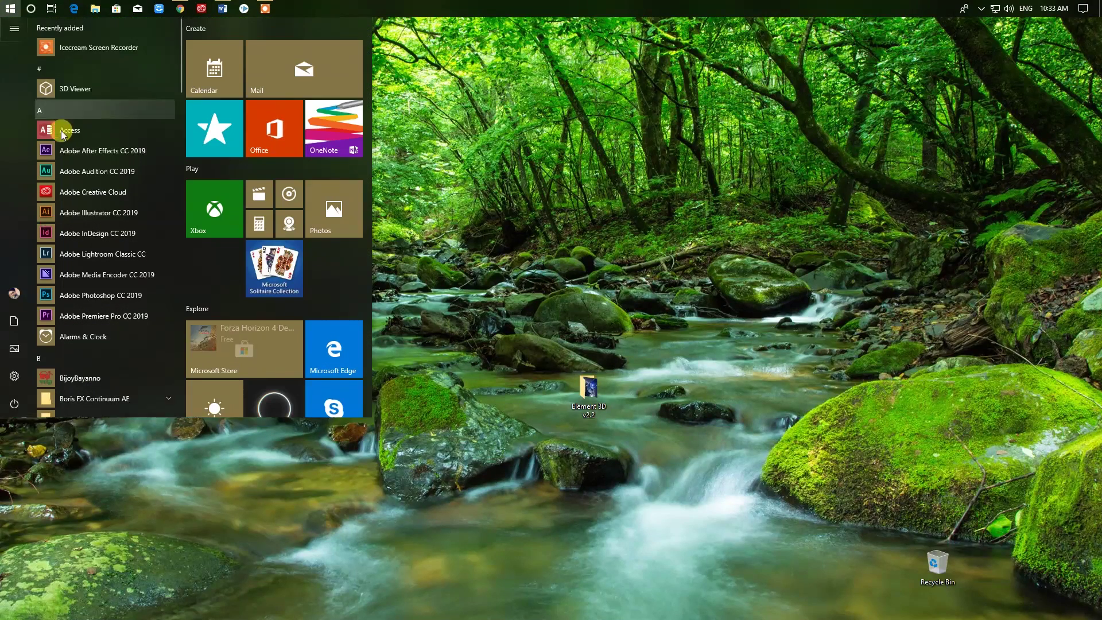
pyautogui.click(111, 160)
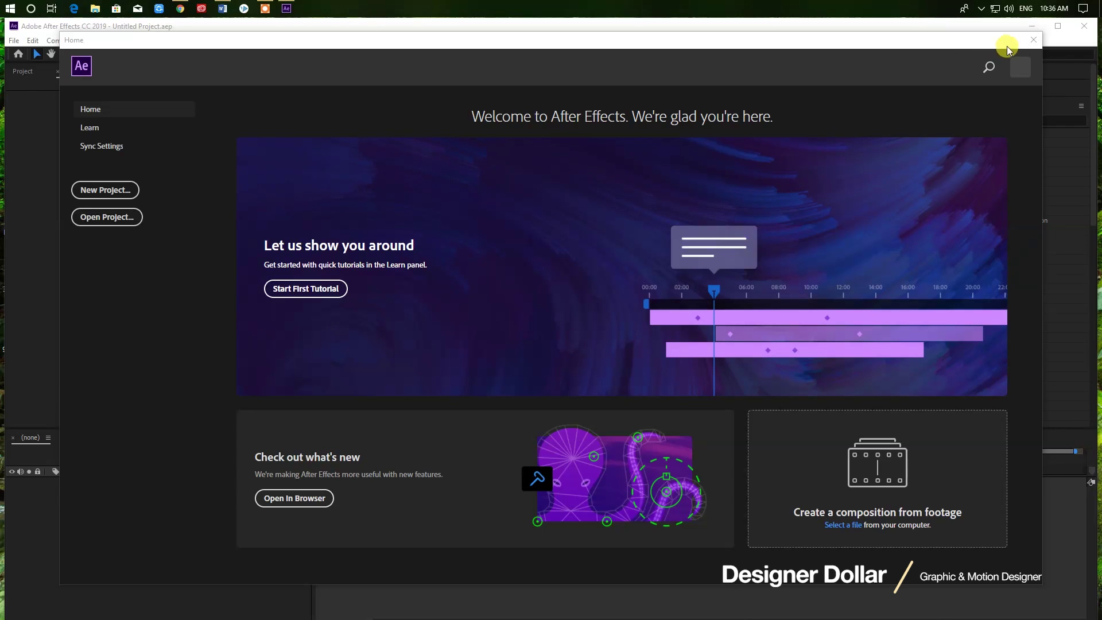
pyautogui.click(1029, 47)
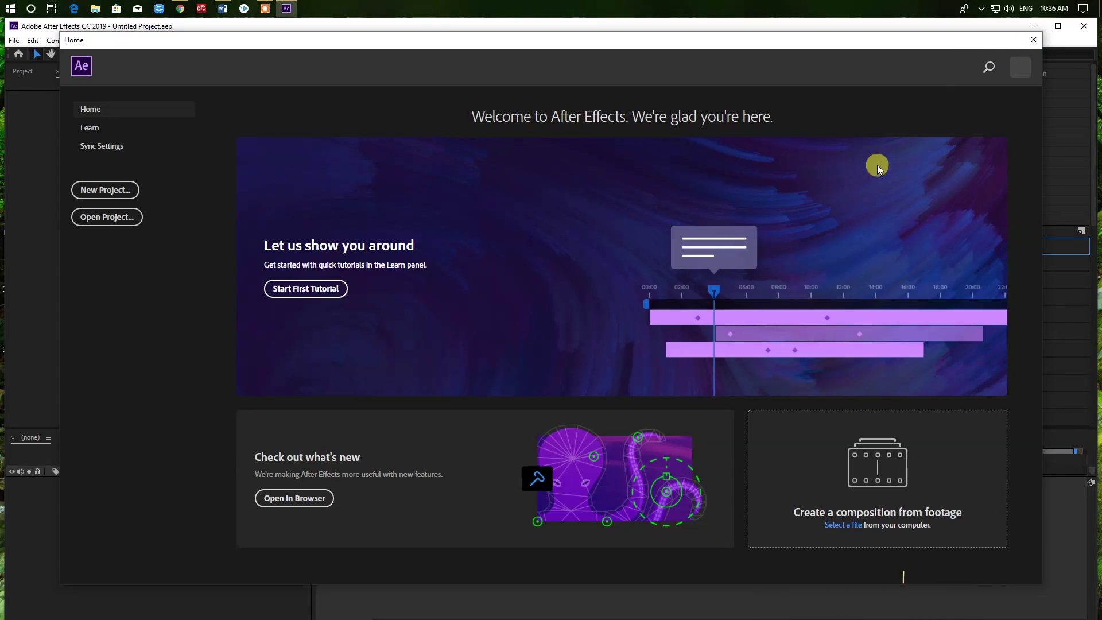
pyautogui.click(1034, 40)
pyautogui.hotkey('ctrl', 'n')
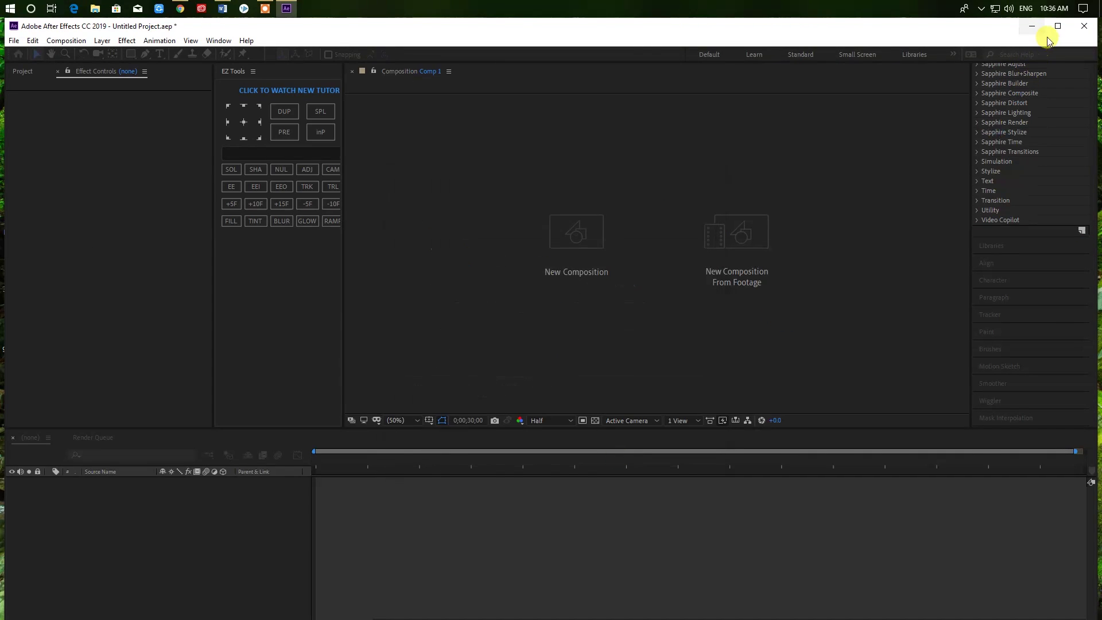
# - Add a new Dark Gray Solid 1 layer to Comp 1 with default settings
pyautogui.rightClick(148, 499)
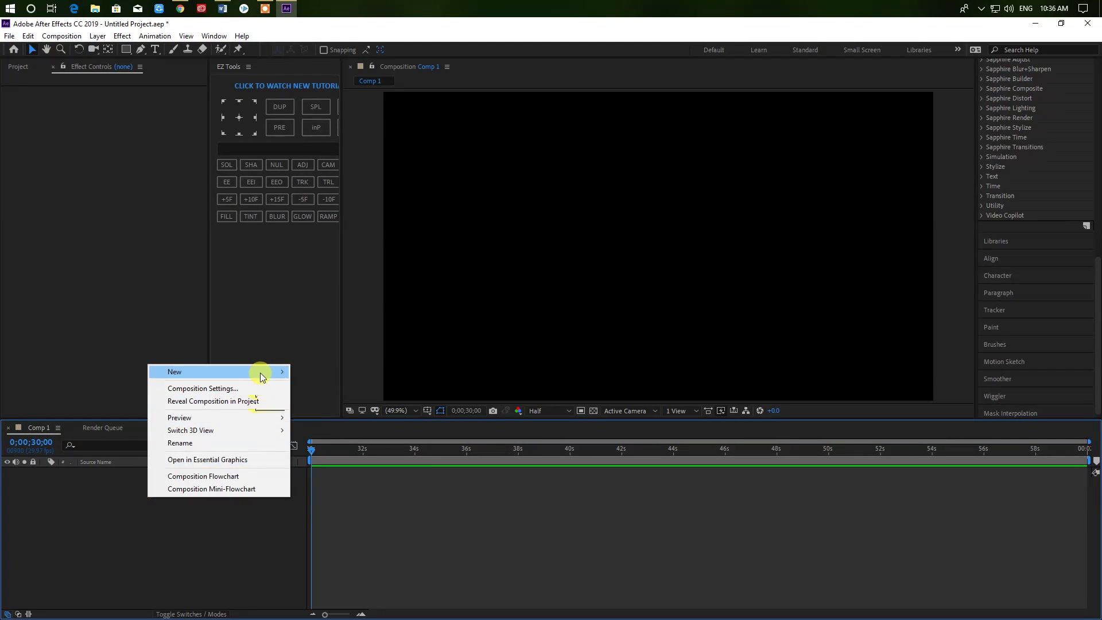
pyautogui.moveTo(259, 374)
pyautogui.click(343, 402)
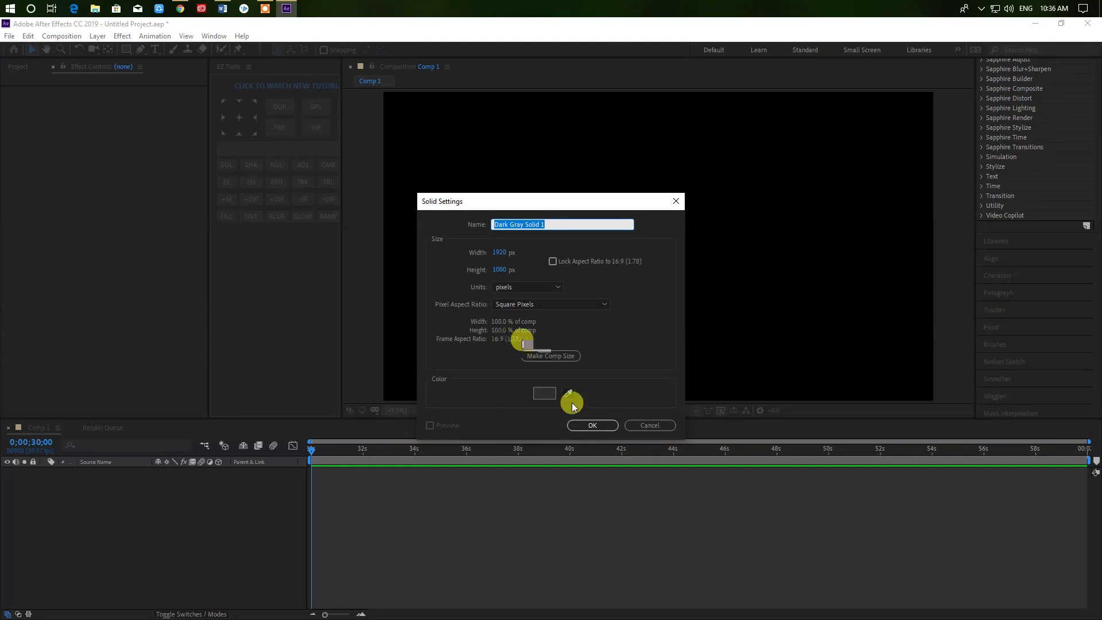
pyautogui.click(590, 427)
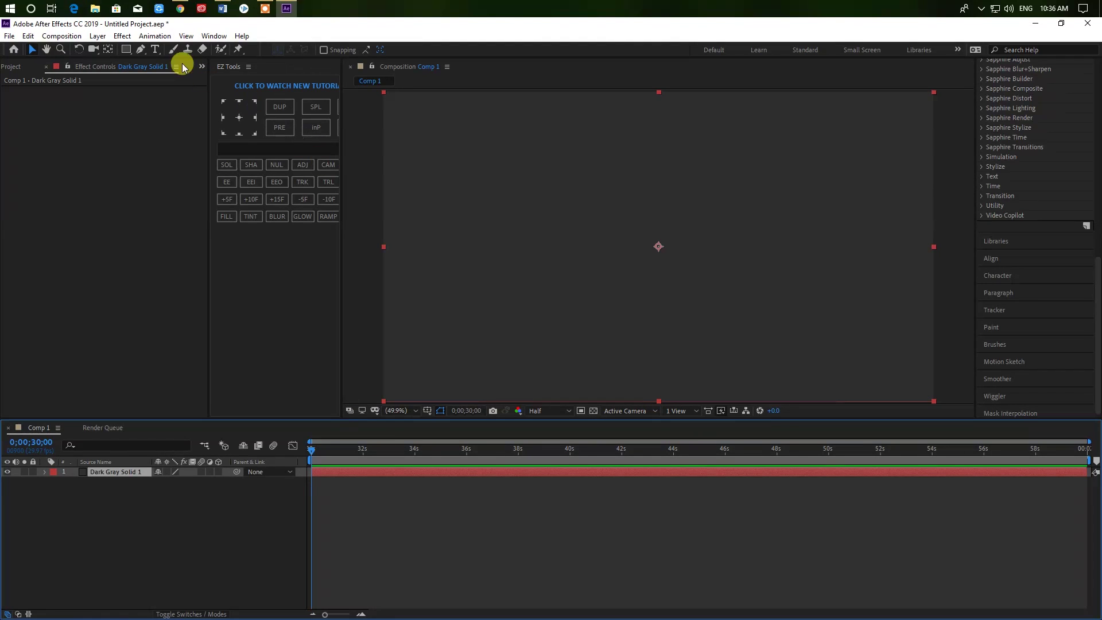
# - Find Element under Video Copilot in Effects & Presets without applying it
pyautogui.click(122, 36)
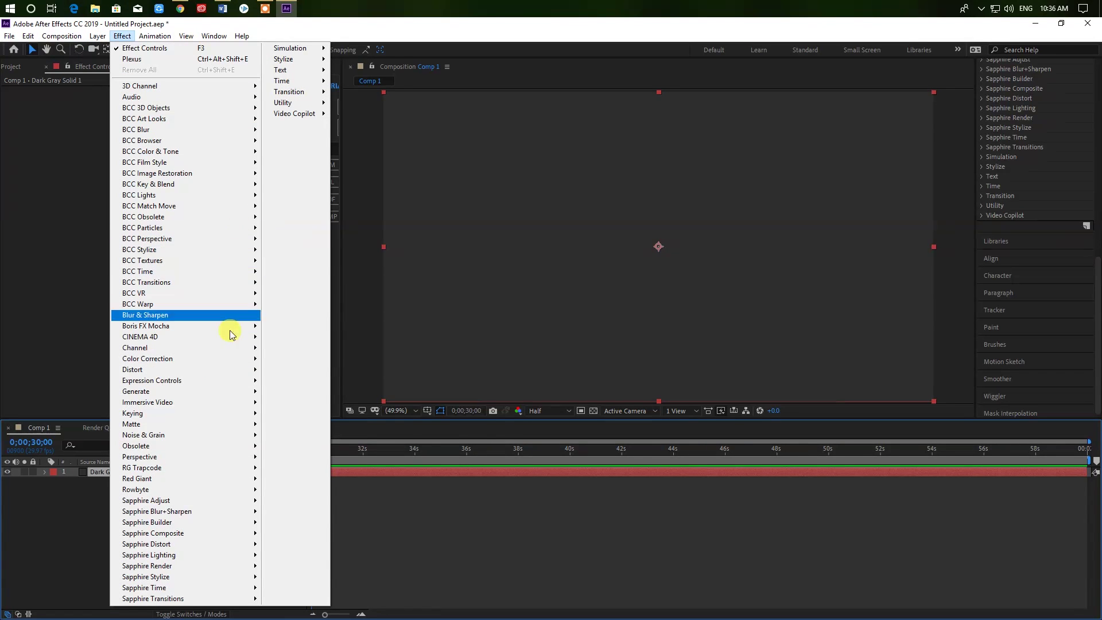
pyautogui.moveTo(305, 118)
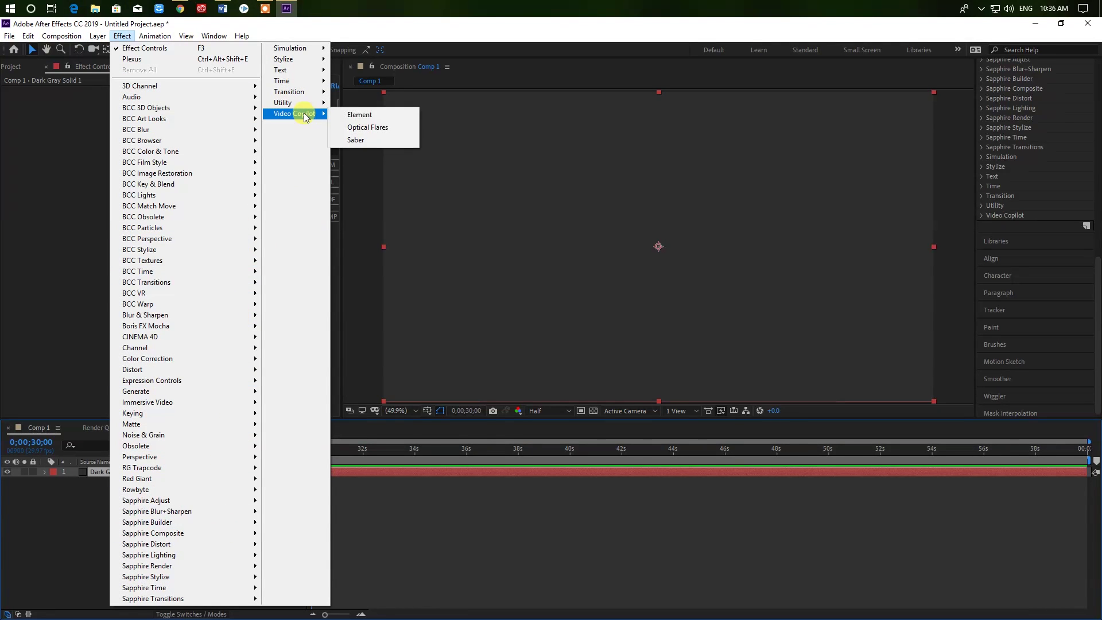
pyautogui.click(1059, 172)
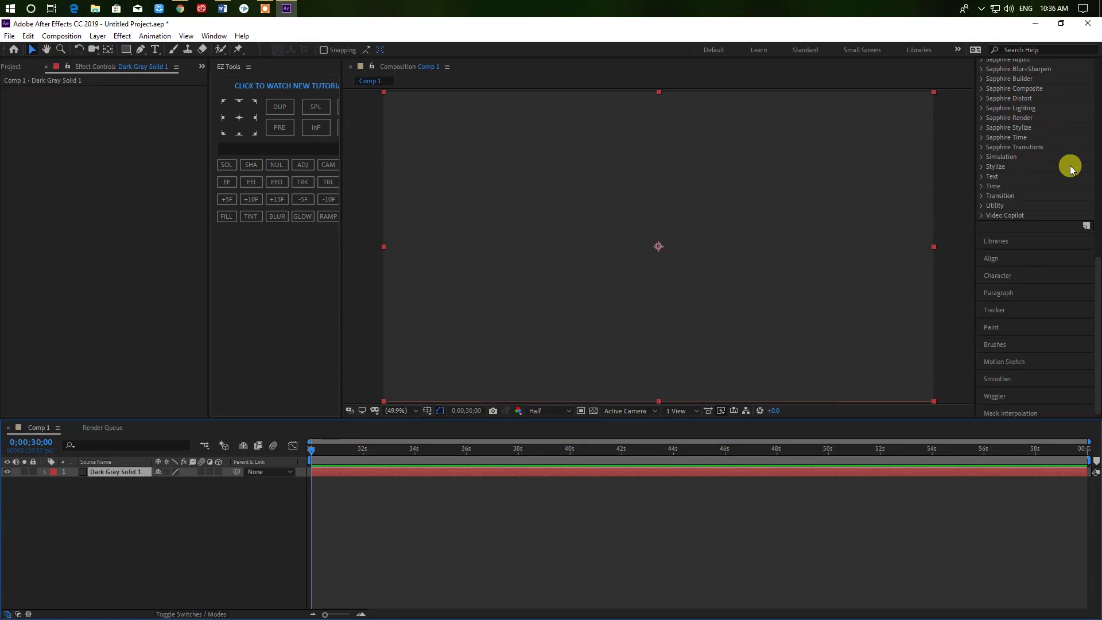
pyautogui.scroll(5, 1059, 172)
pyautogui.scroll(-10, 1059, 172)
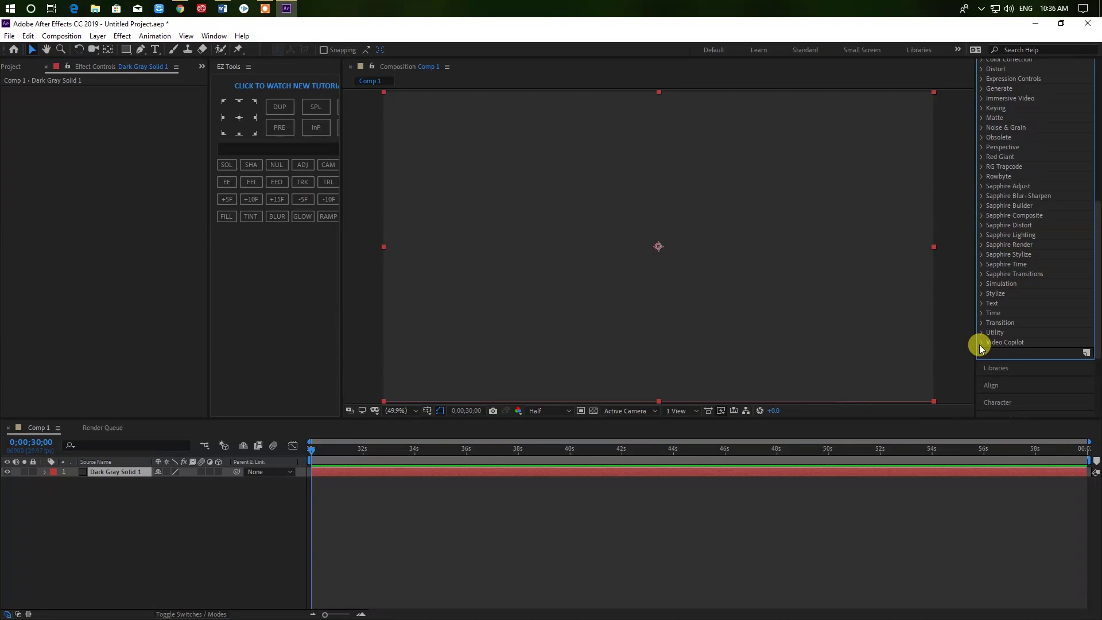
pyautogui.click(982, 343)
pyautogui.click(1011, 354)
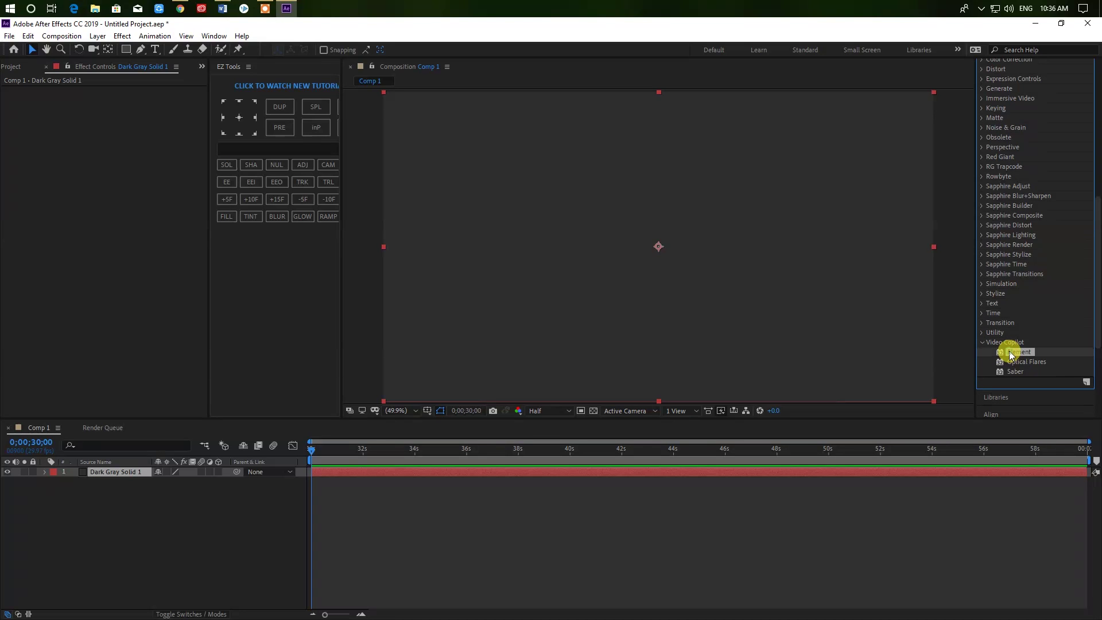
pyautogui.click(217, 510)
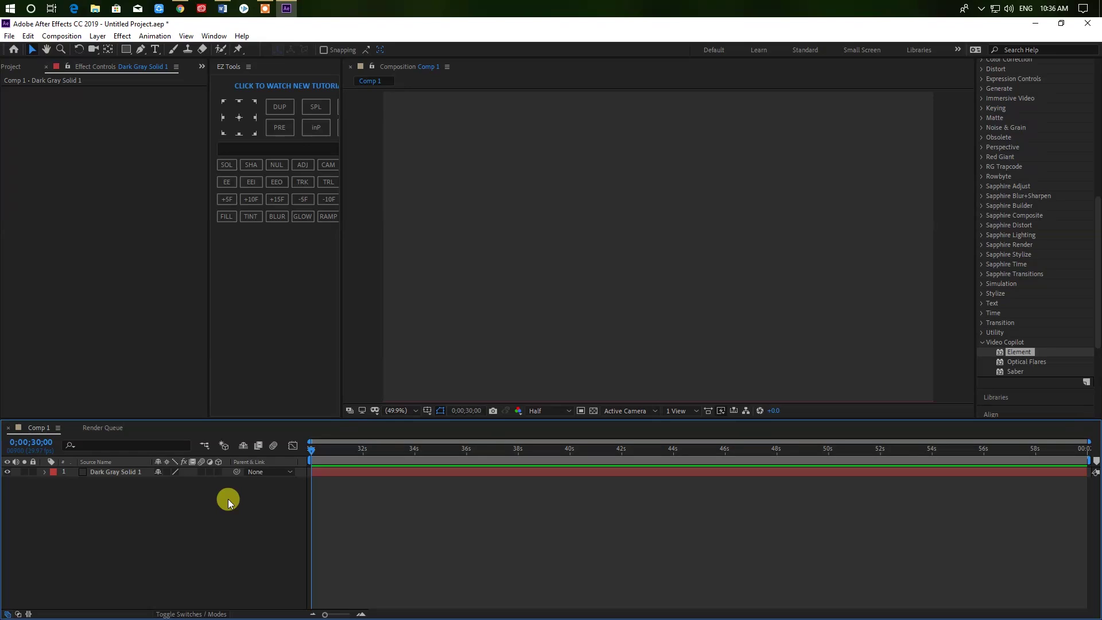
pyautogui.hotkey('ctrl', 'space')
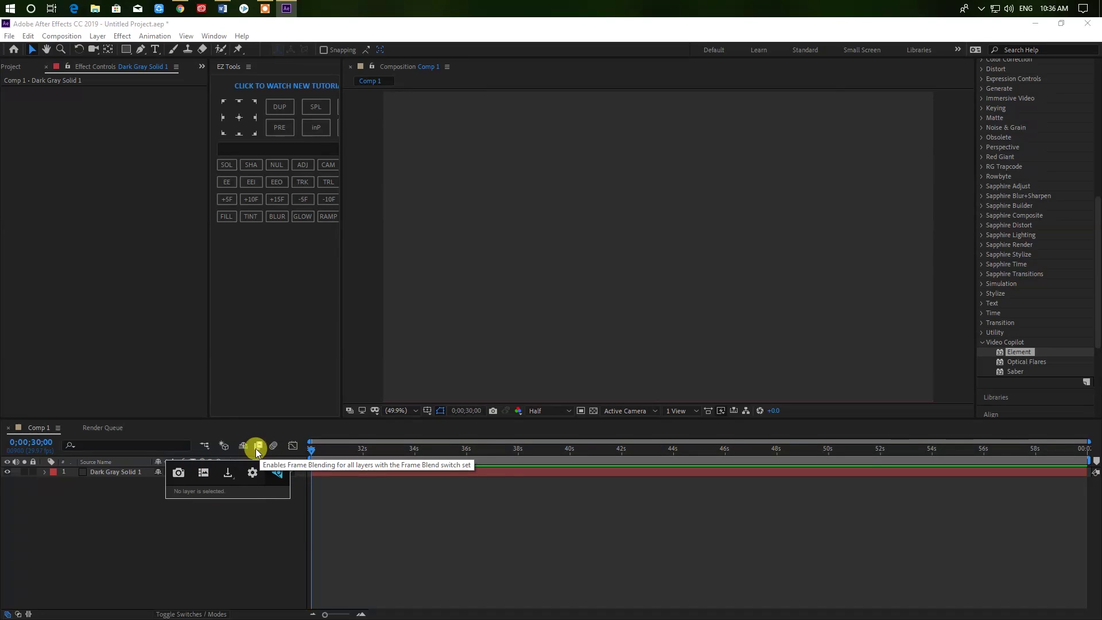
# - Apply Element to Dark Gray Solid 1, confirm its Scene Setup opens, then quit After Effects without saving
pyautogui.click(228, 476)
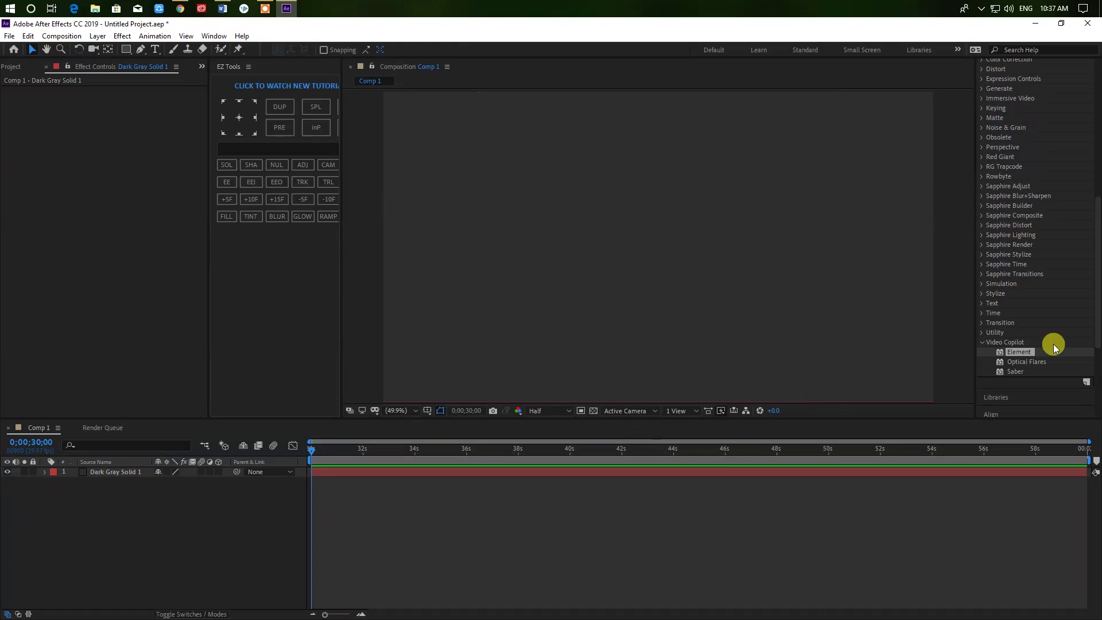
pyautogui.moveTo(1026, 352); pyautogui.dragTo(139, 470)
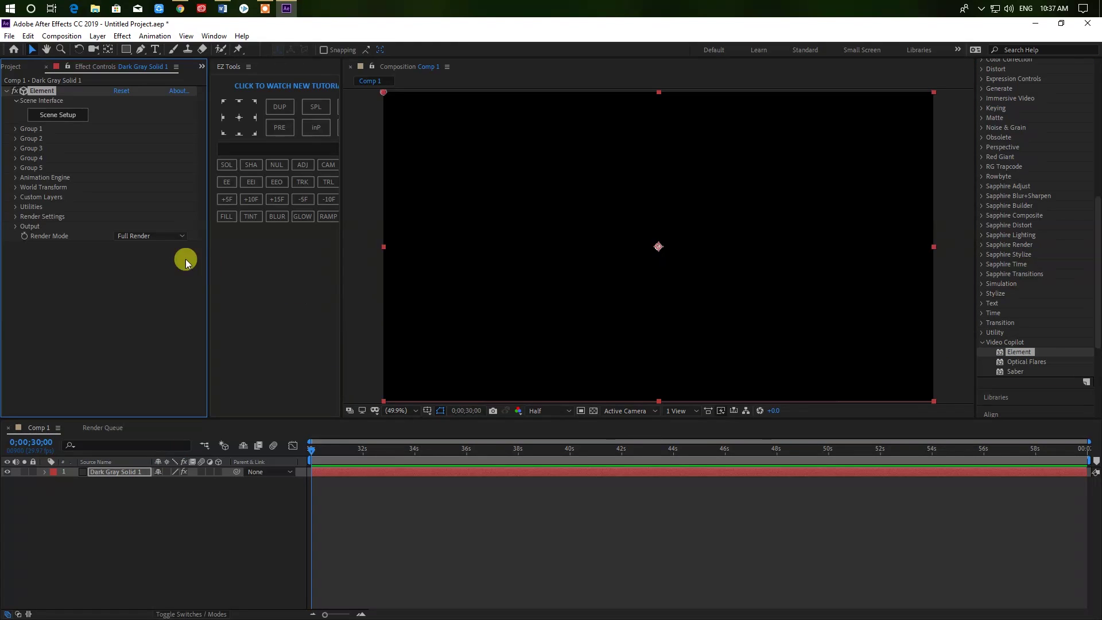
pyautogui.click(70, 121)
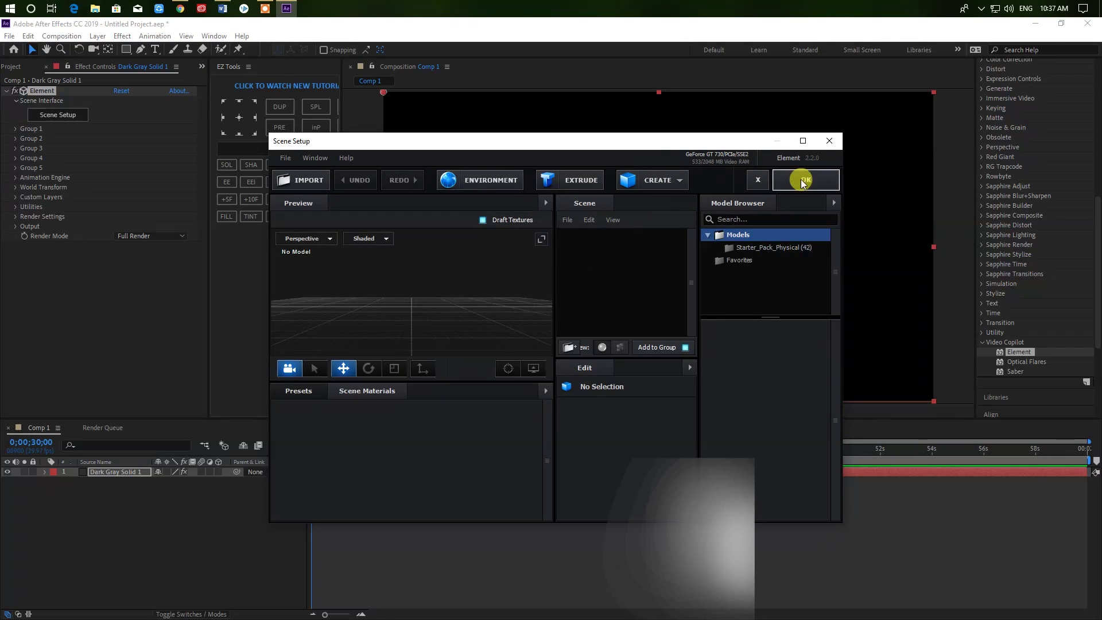
pyautogui.click(824, 140)
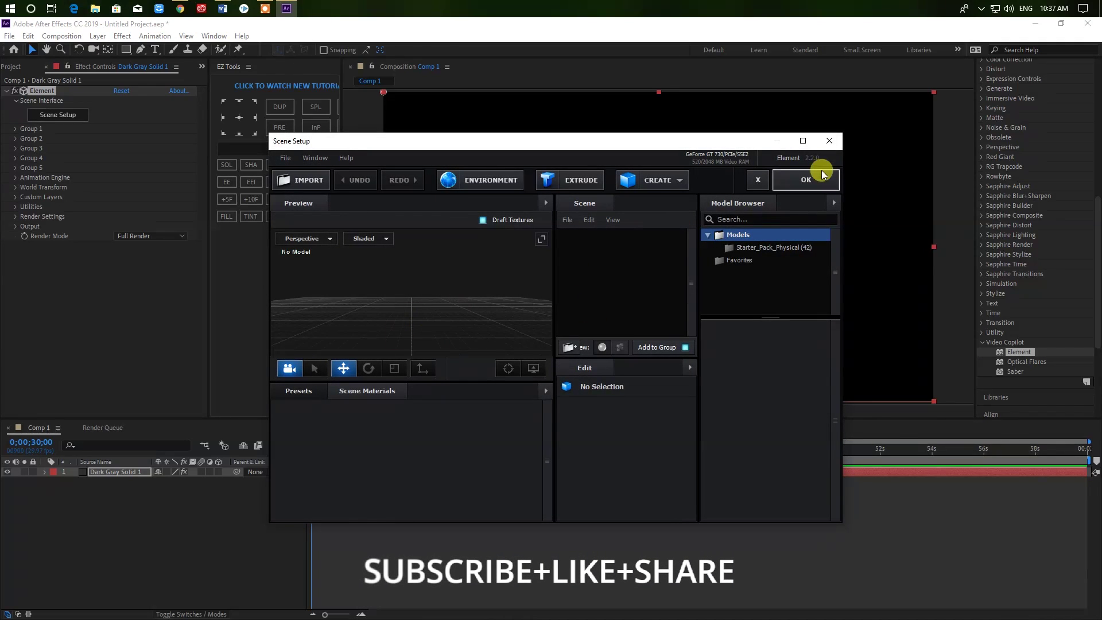
pyautogui.click(1088, 23)
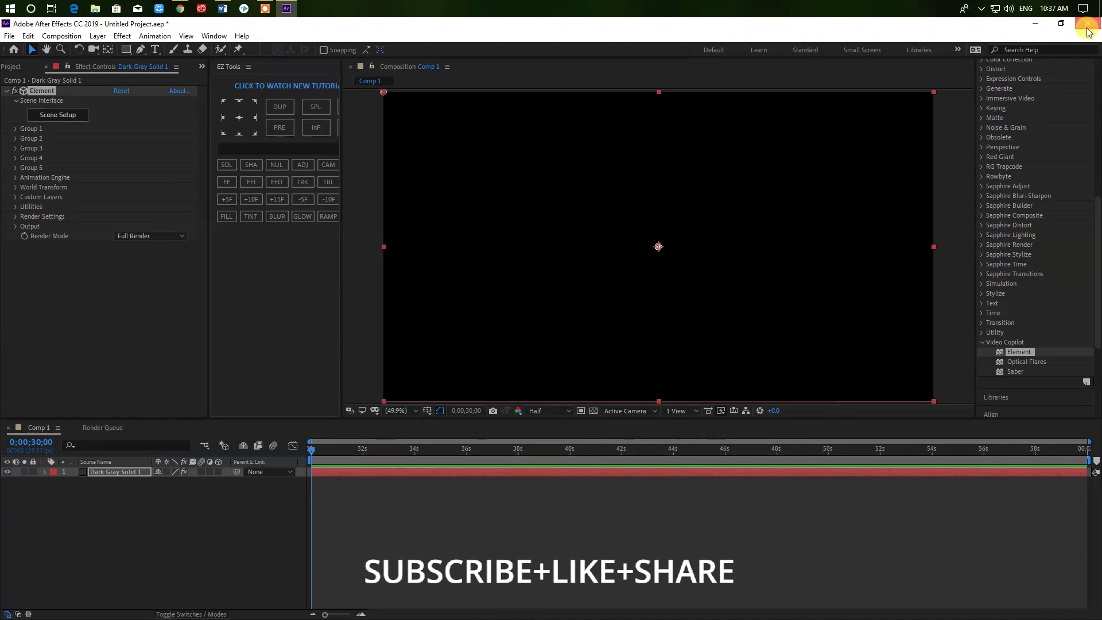
pyautogui.click(571, 336)
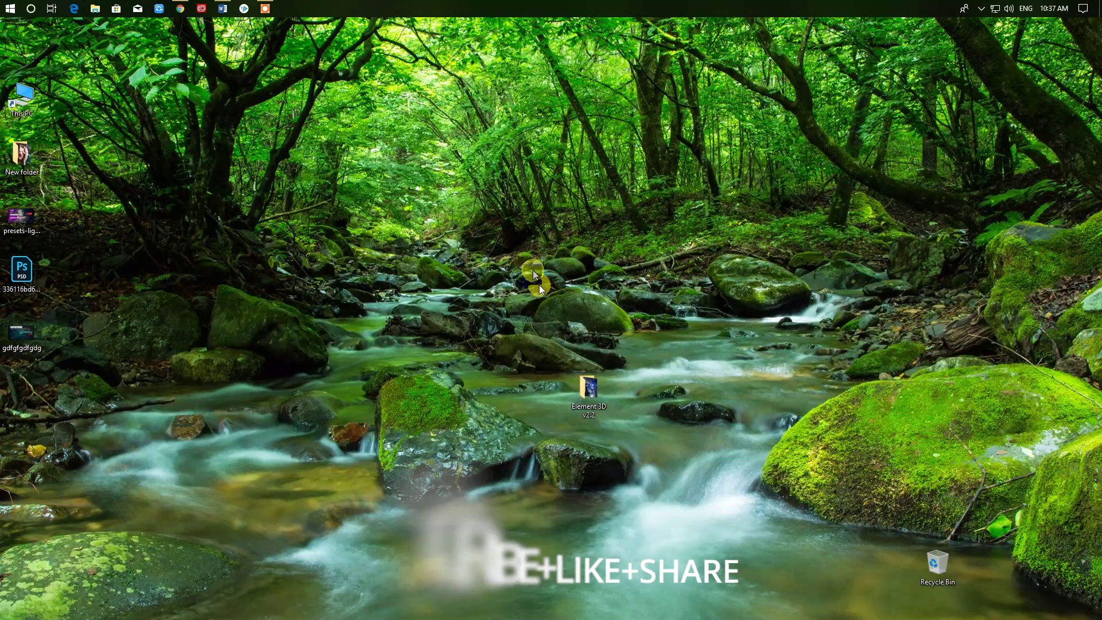
# - Copy both files from the Element 3D v2.2 CL folder
pyautogui.doubleClick(584, 374)
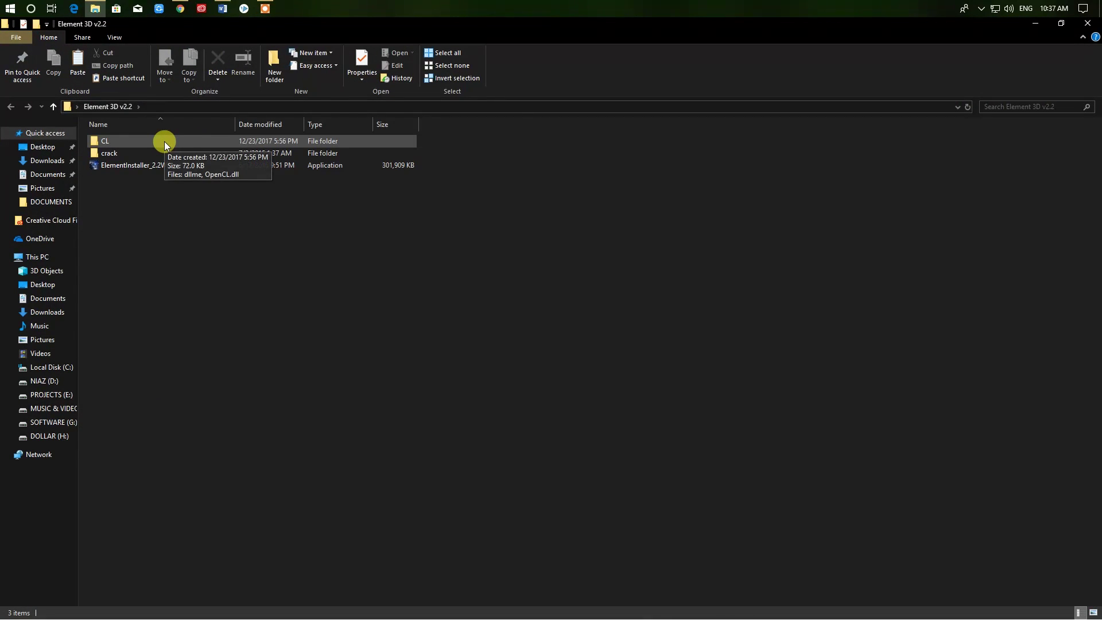
pyautogui.doubleClick(111, 139)
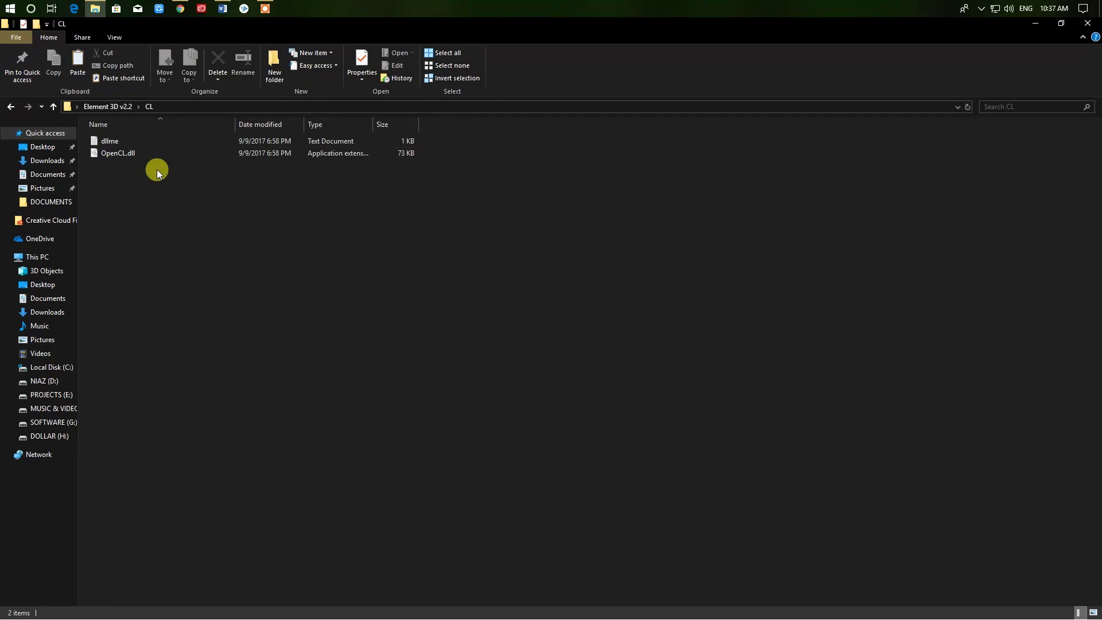
pyautogui.moveTo(157, 170); pyautogui.dragTo(116, 140)
pyautogui.rightClick(116, 140)
pyautogui.click(180, 313)
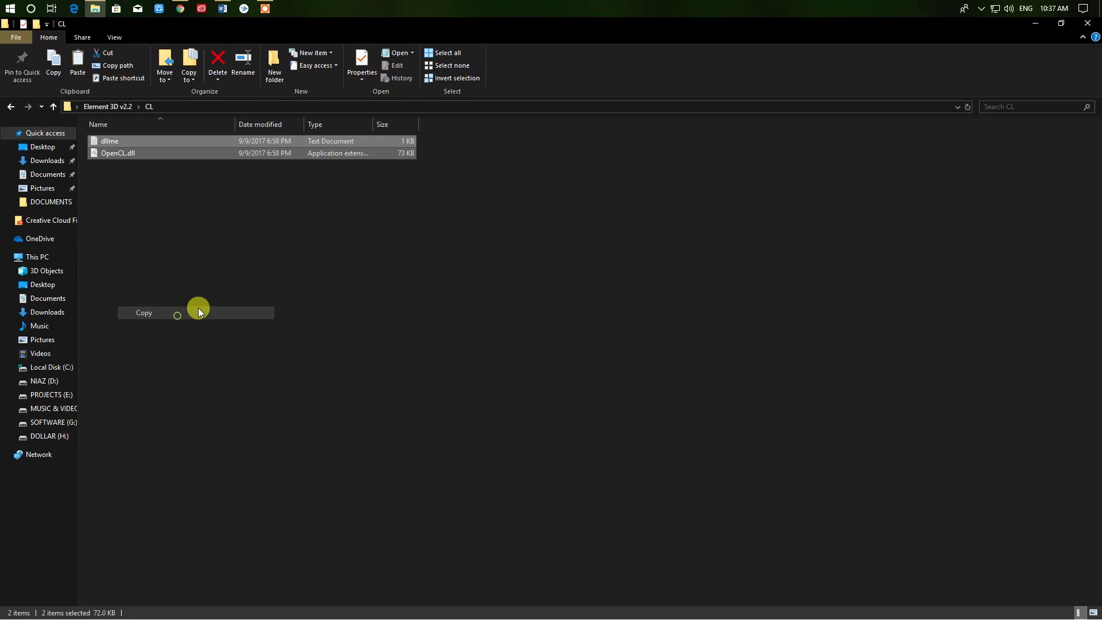
# - Navigate to C:\Windows\System32 via This PC
pyautogui.click(54, 256)
pyautogui.doubleClick(157, 233)
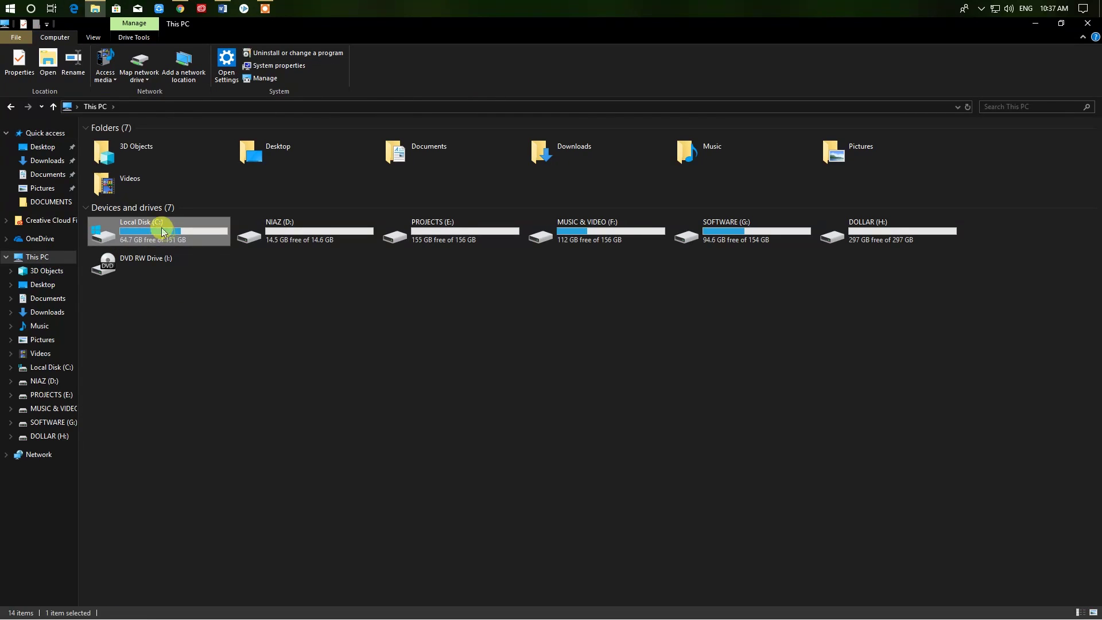
pyautogui.click(134, 154)
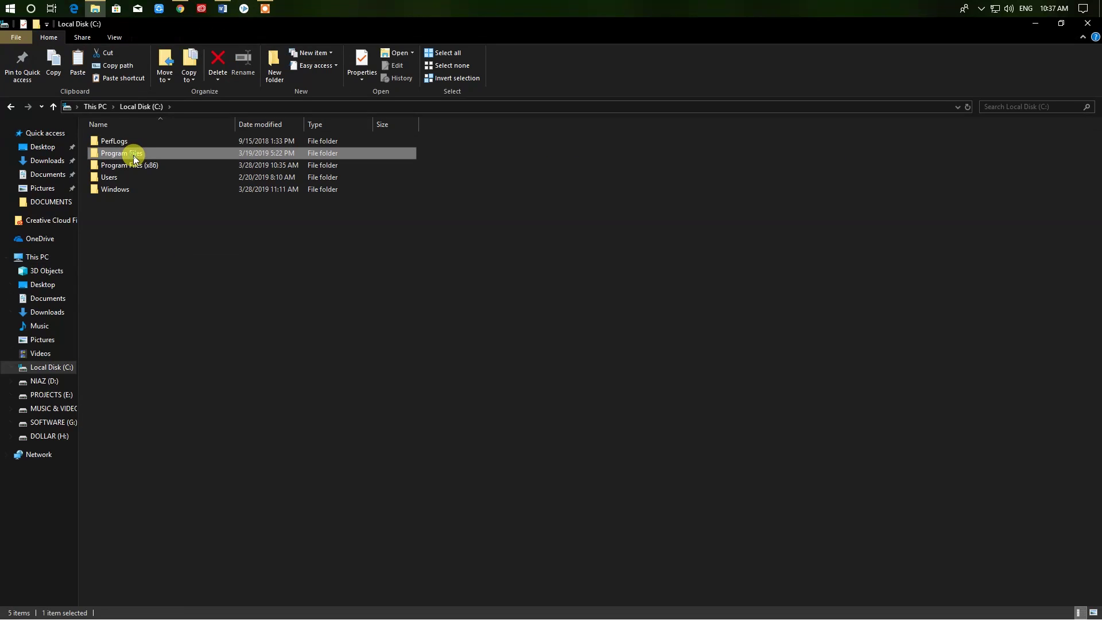
pyautogui.doubleClick(129, 188)
pyautogui.click(145, 200)
pyautogui.press('s')
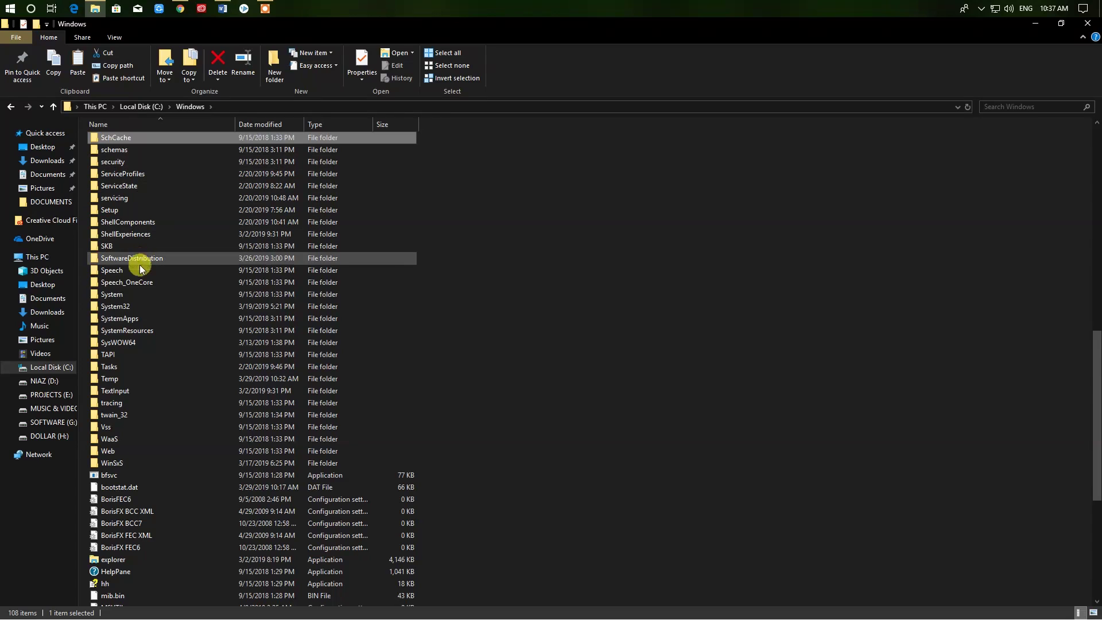
pyautogui.click(136, 308)
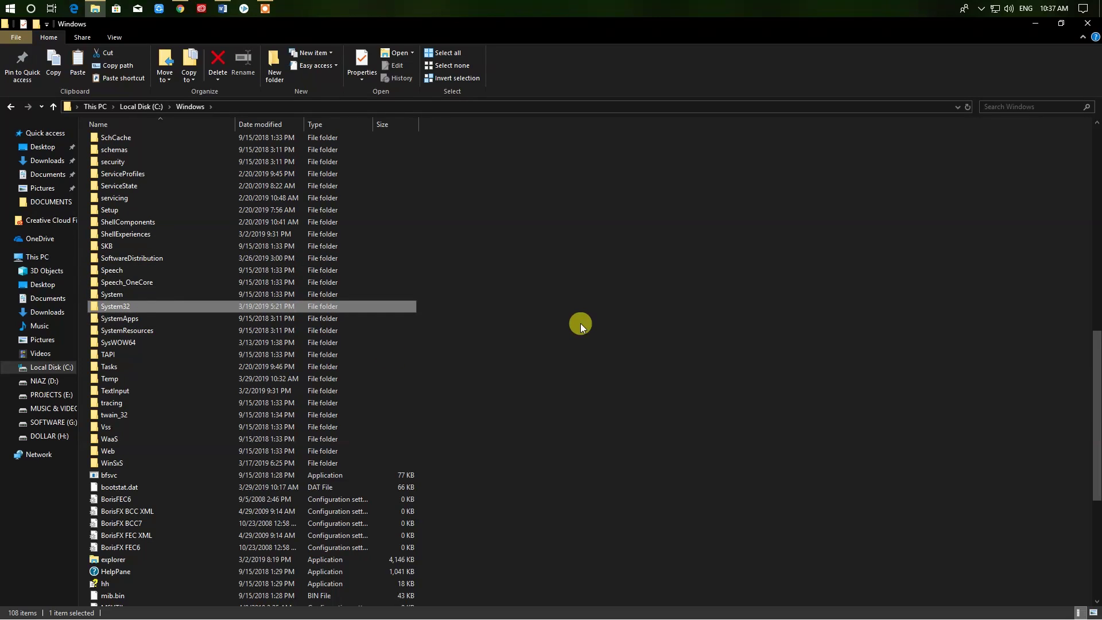
pyautogui.press('Return')
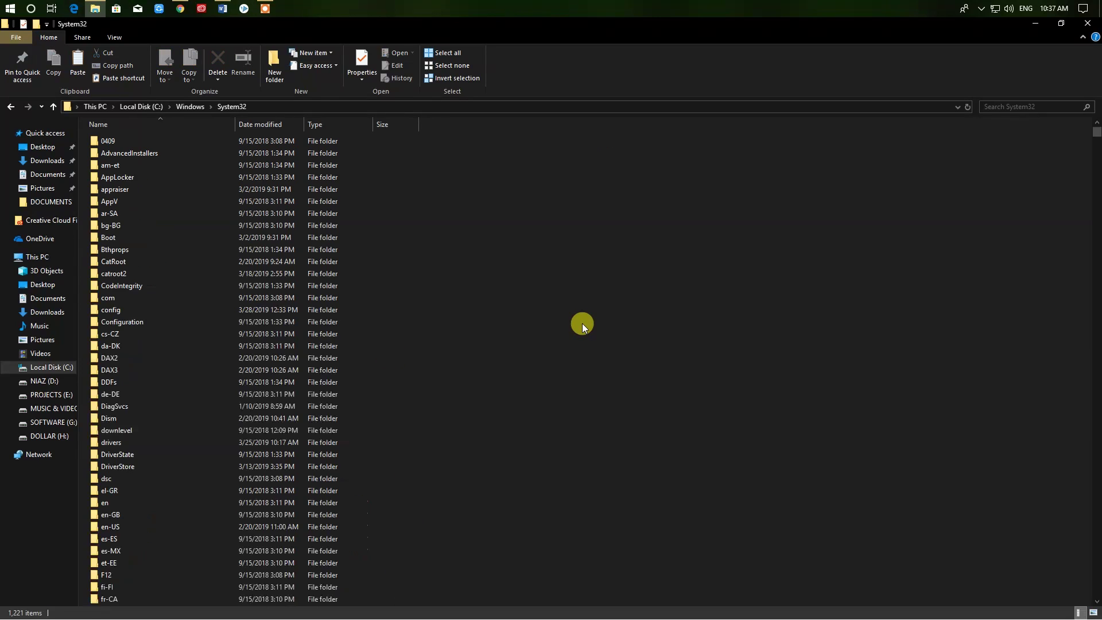
# - Paste the CL files into System32, overwriting the existing OpenCL.dll, and close the window
pyautogui.rightClick(548, 295)
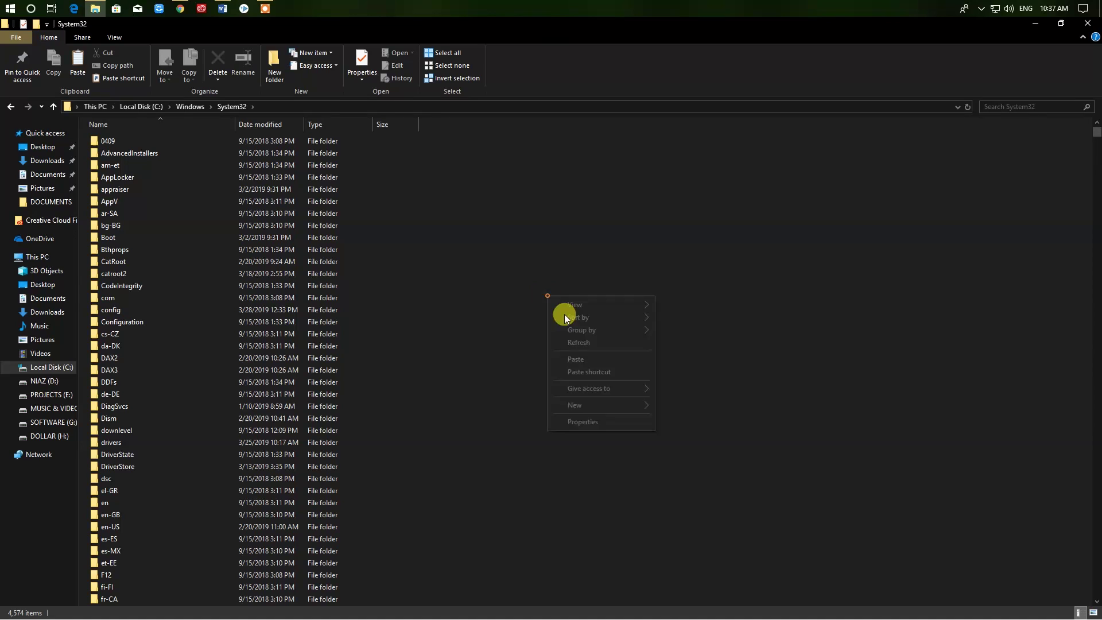
pyautogui.click(592, 357)
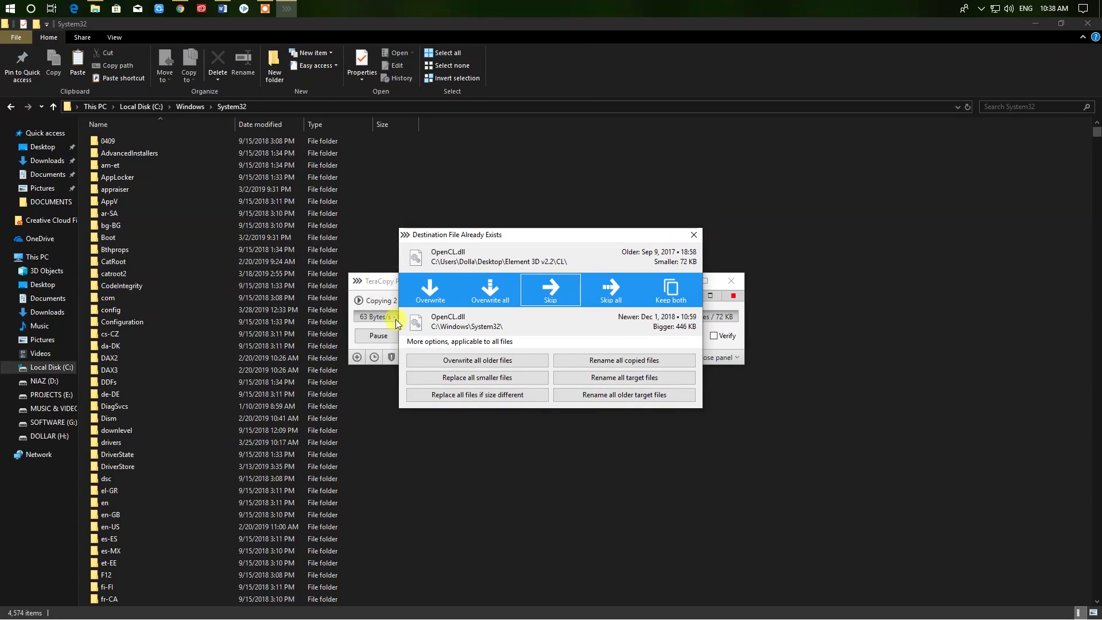
pyautogui.click(492, 292)
pyautogui.click(1098, 26)
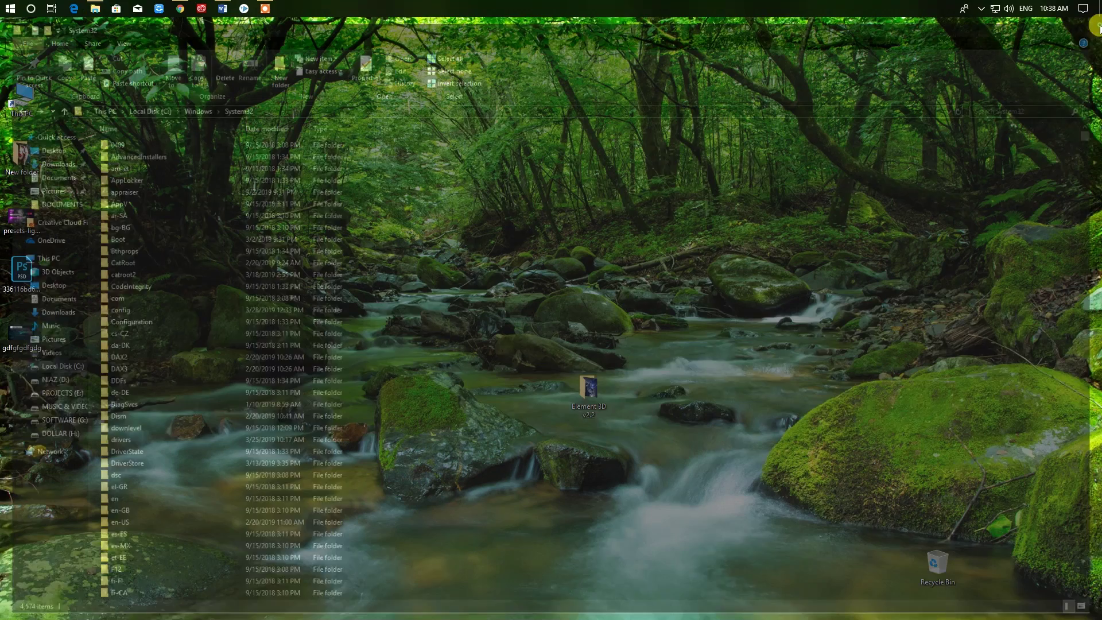
# - Refresh the desktop four times until the Element 3D v2.2 folder shows among its icons
pyautogui.rightClick(647, 159)
pyautogui.click(675, 193)
pyautogui.rightClick(643, 168)
pyautogui.click(658, 193)
pyautogui.rightClick(606, 174)
pyautogui.click(628, 203)
pyautogui.rightClick(582, 175)
pyautogui.click(604, 206)
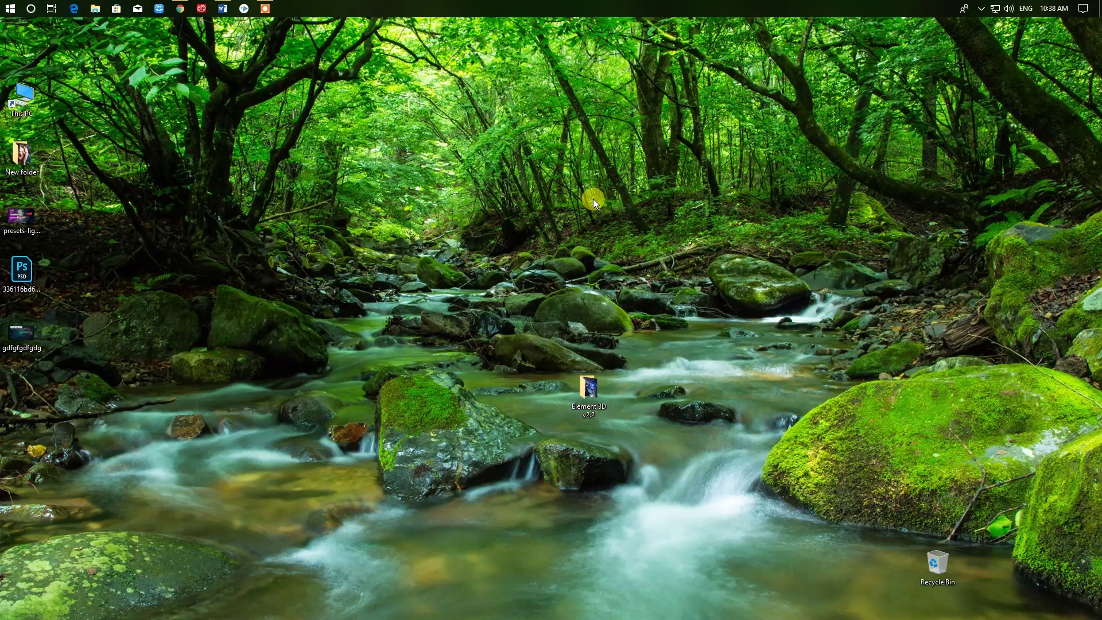